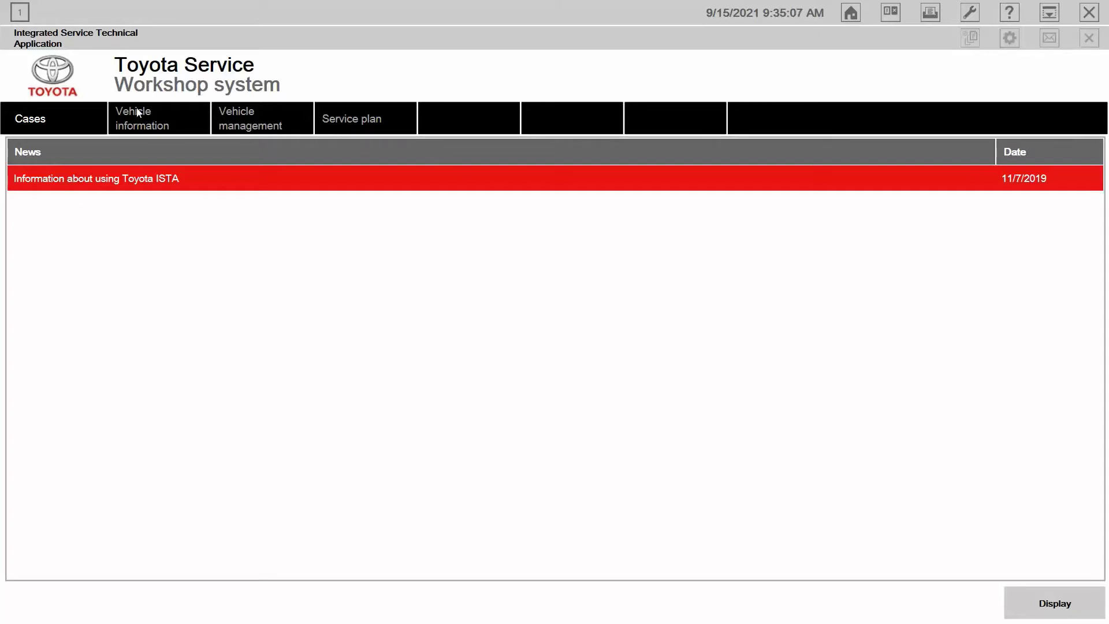
Step: Start a new case by type code, entering DB4C, and open the operation
click(73, 120)
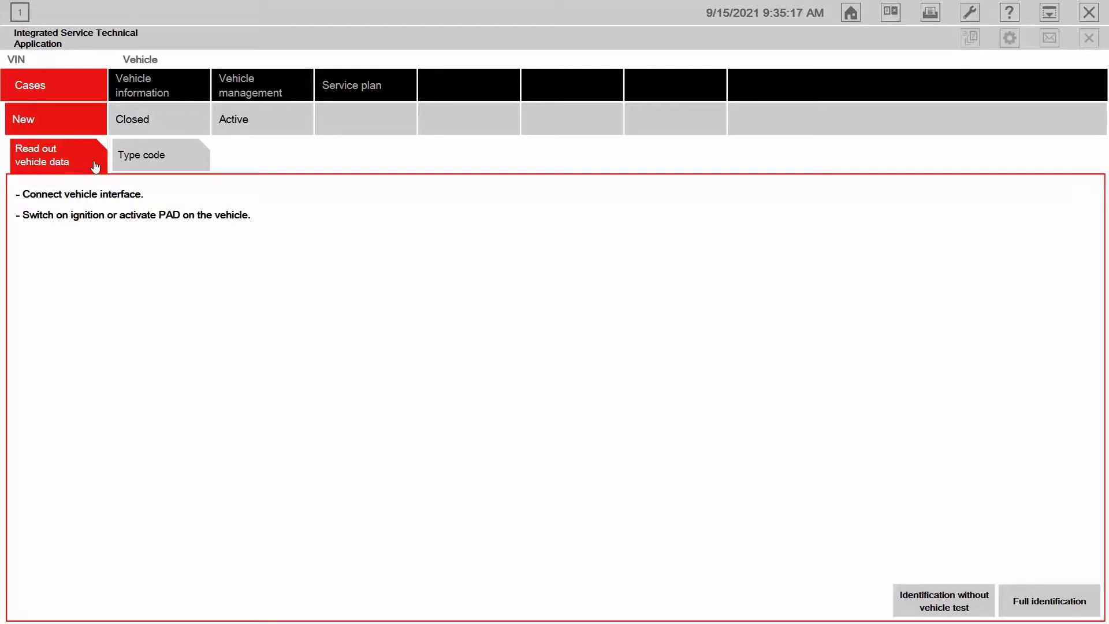
click(153, 162)
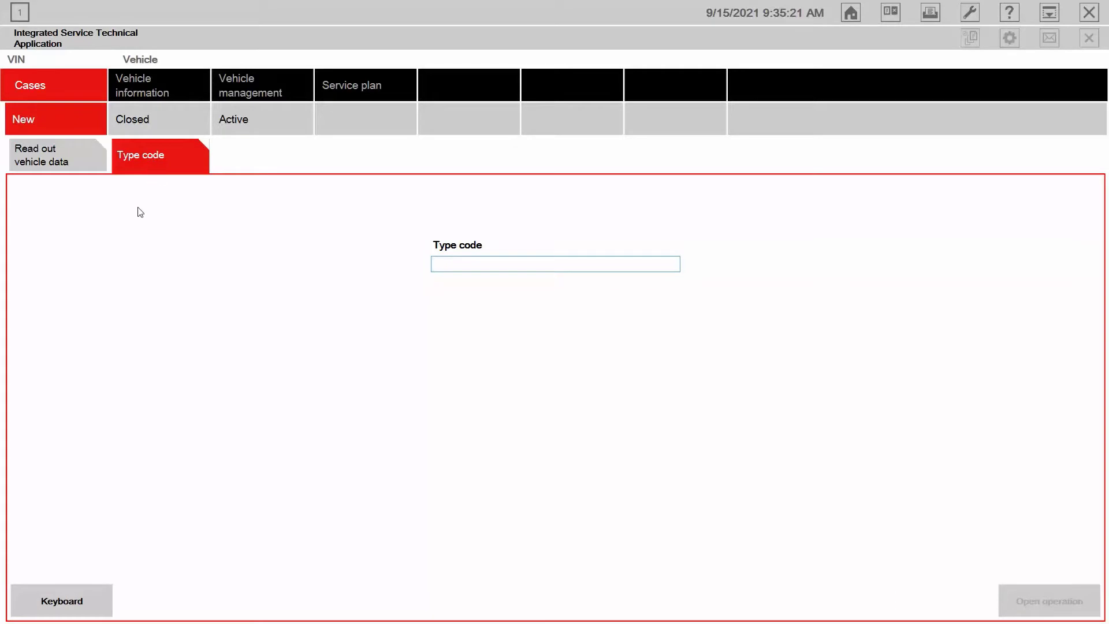
click(447, 262)
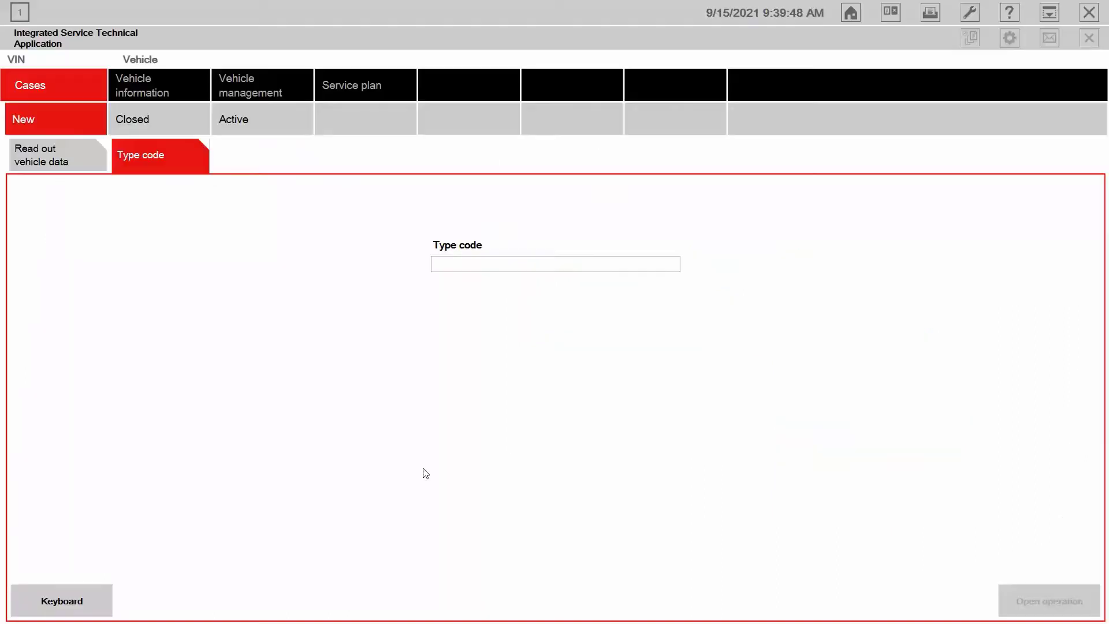
click(461, 265)
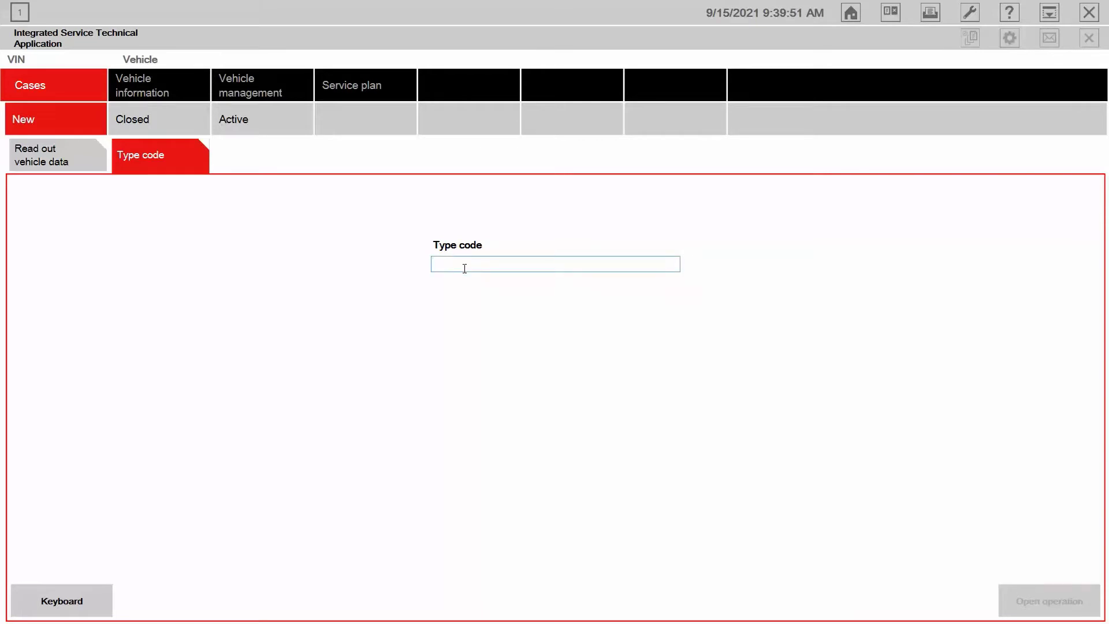
text(DB4C)
click(1046, 602)
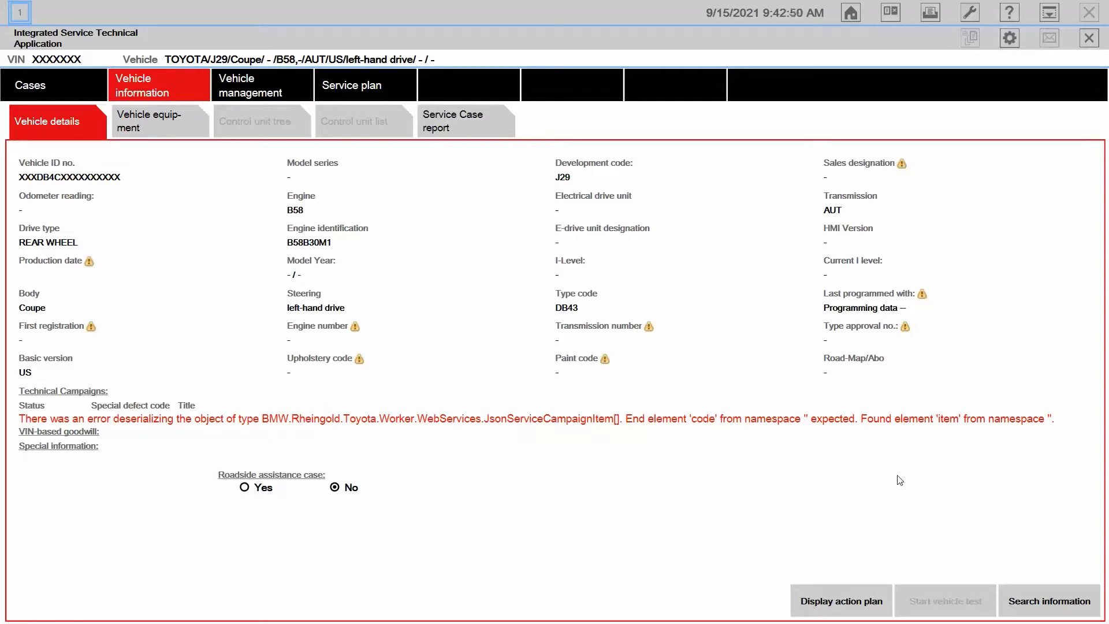
Step: Compare the vehicle details with the vehicle management area and look through the product structure categories from Maintenance to Air conditioning
click(1022, 603)
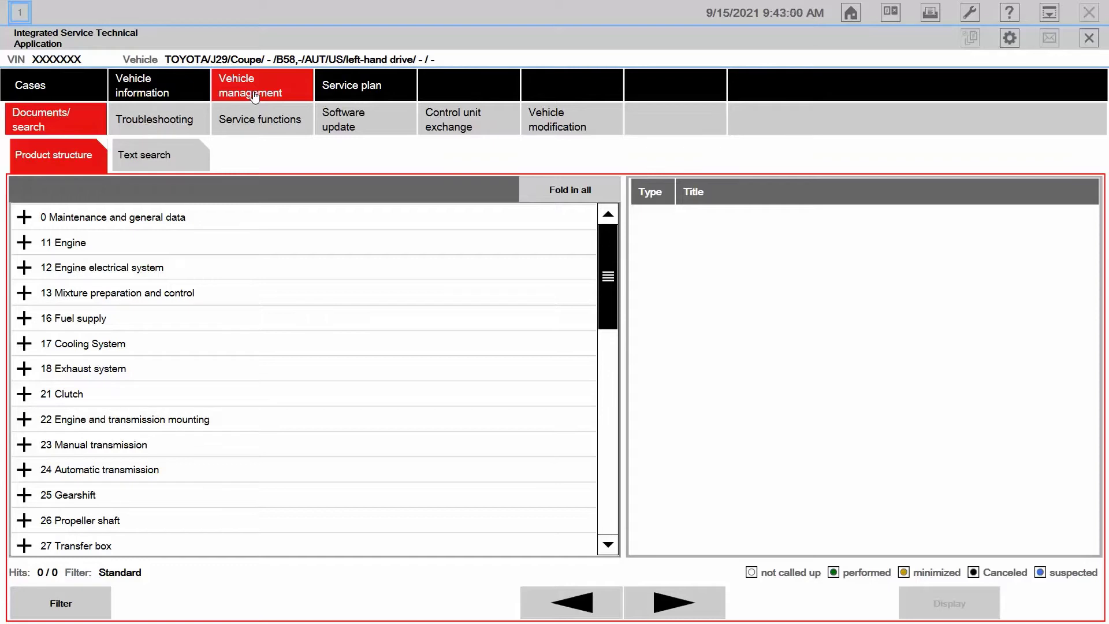
click(177, 77)
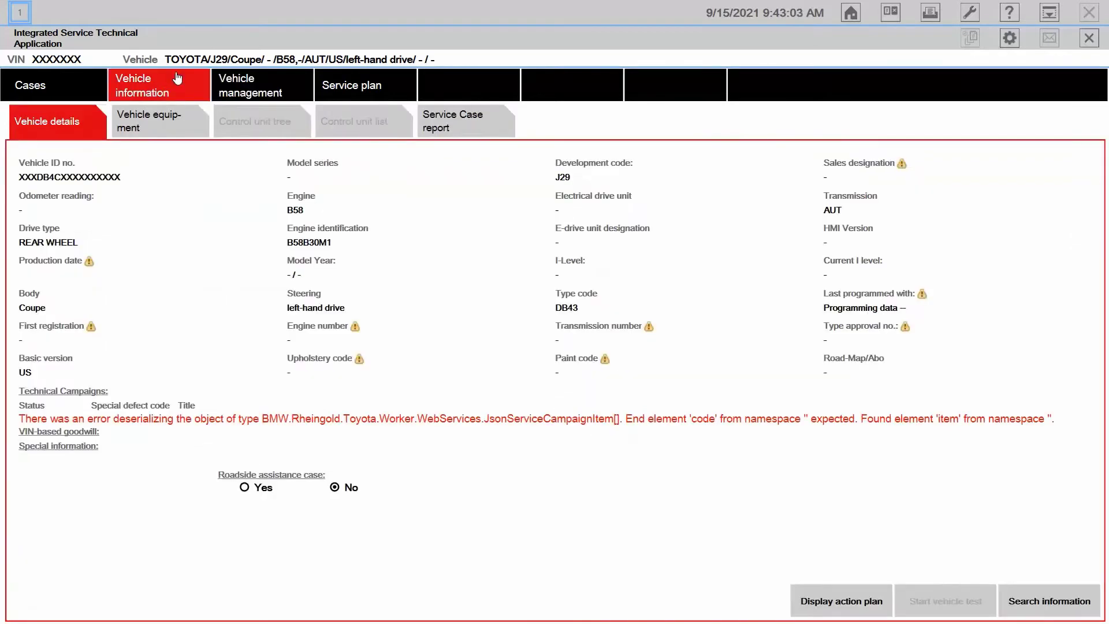
click(258, 81)
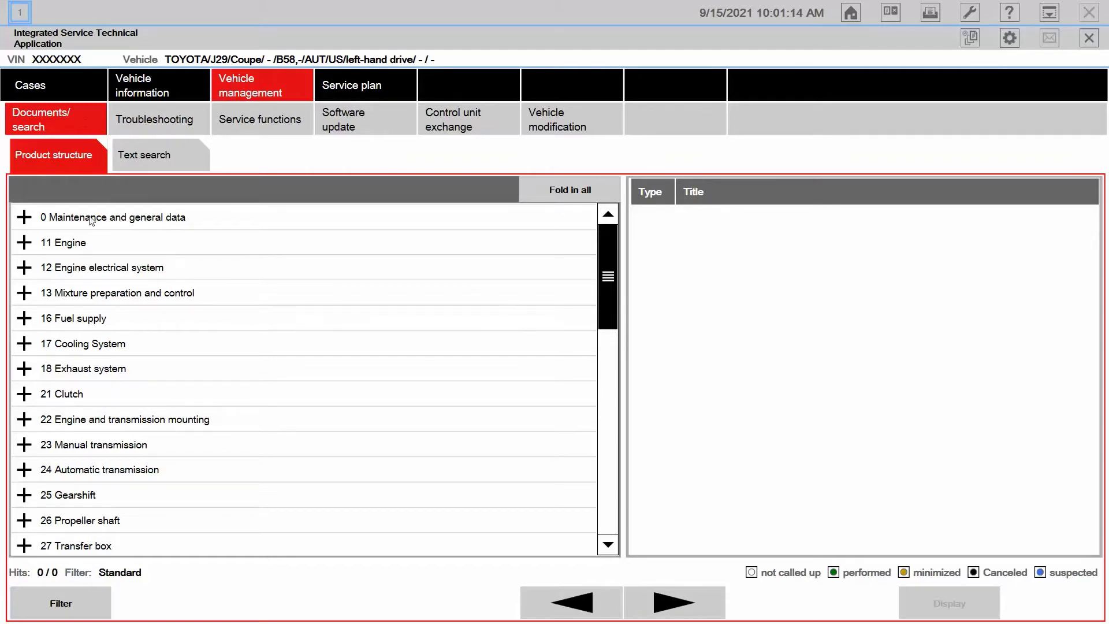
scroll(84, 289, down, 5)
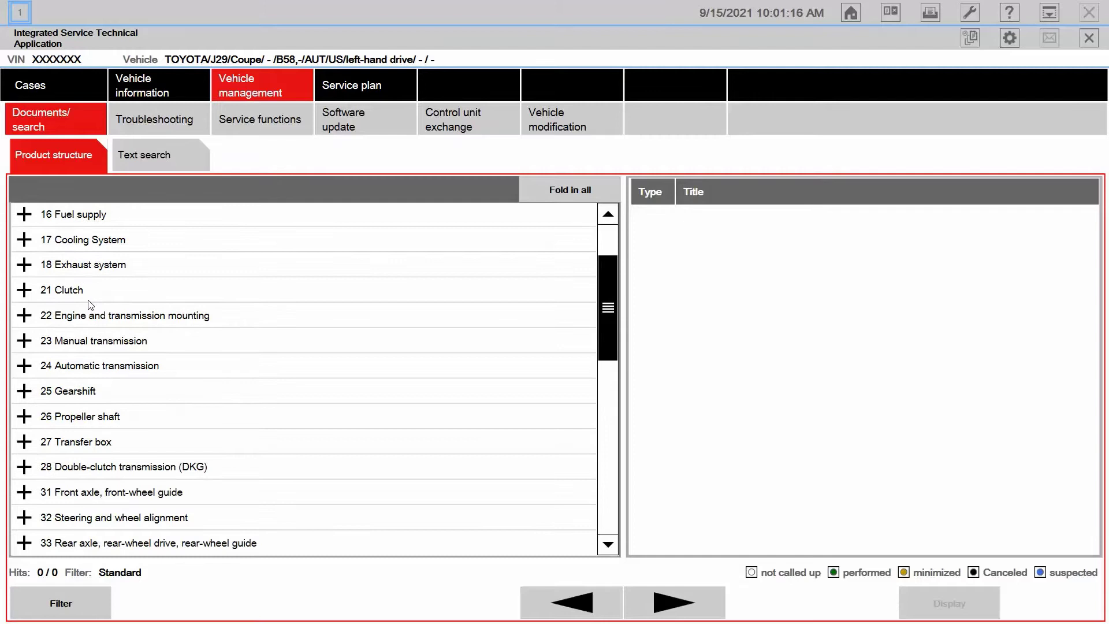
scroll(89, 310, down, 8)
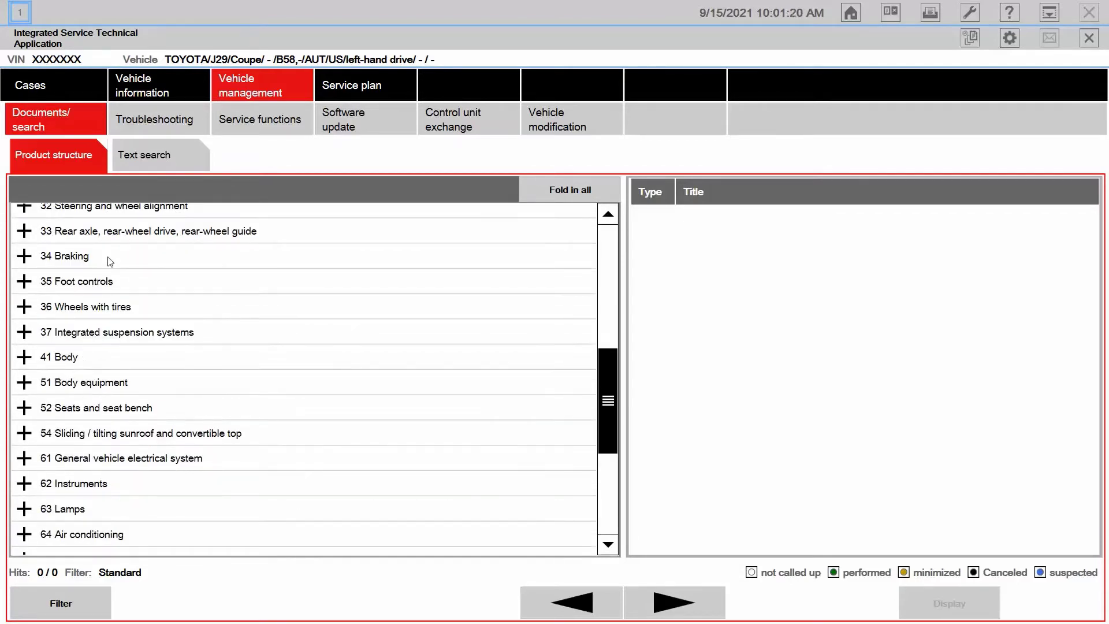
scroll(98, 286, up, 10)
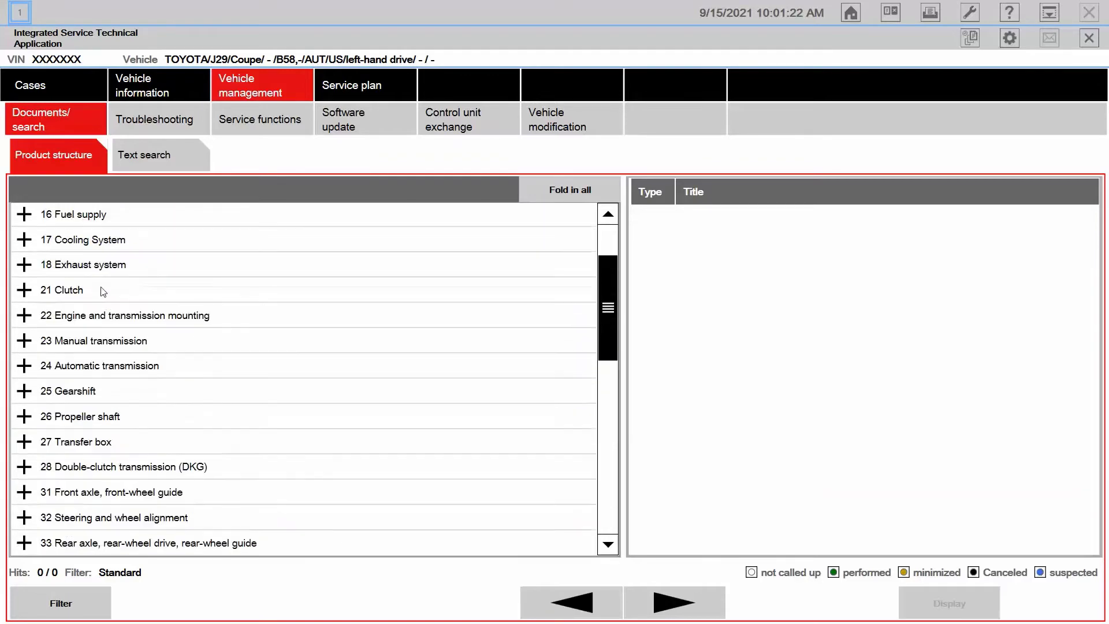
scroll(77, 271, up, 3)
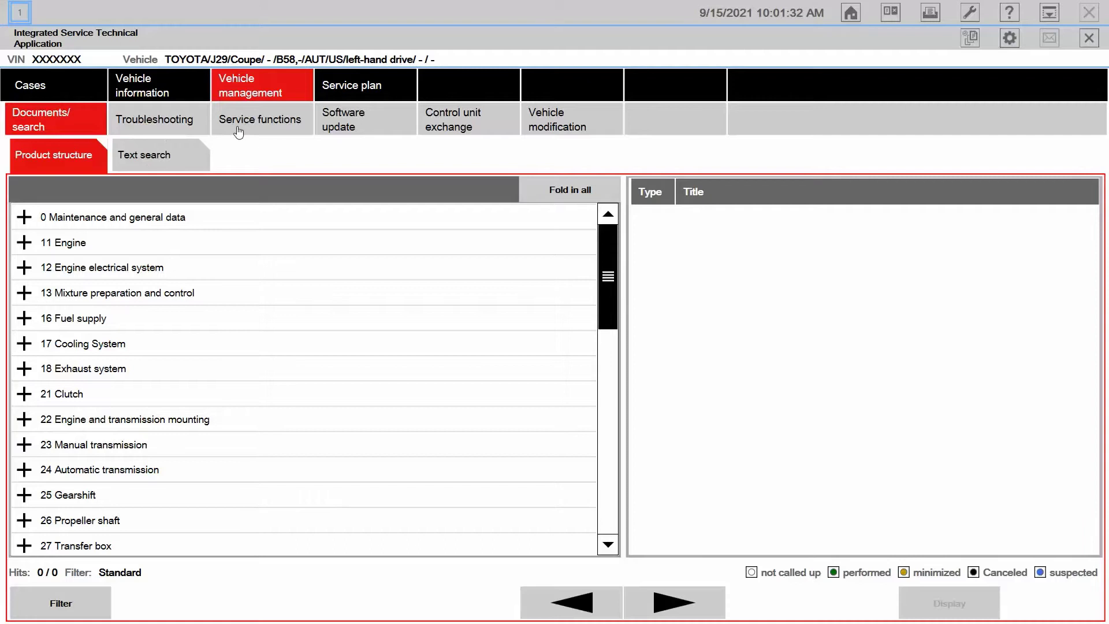
Step: Run a troubleshooting text search for "Intake" with searching in the document also enabled, and dismiss the resulting notice
click(167, 121)
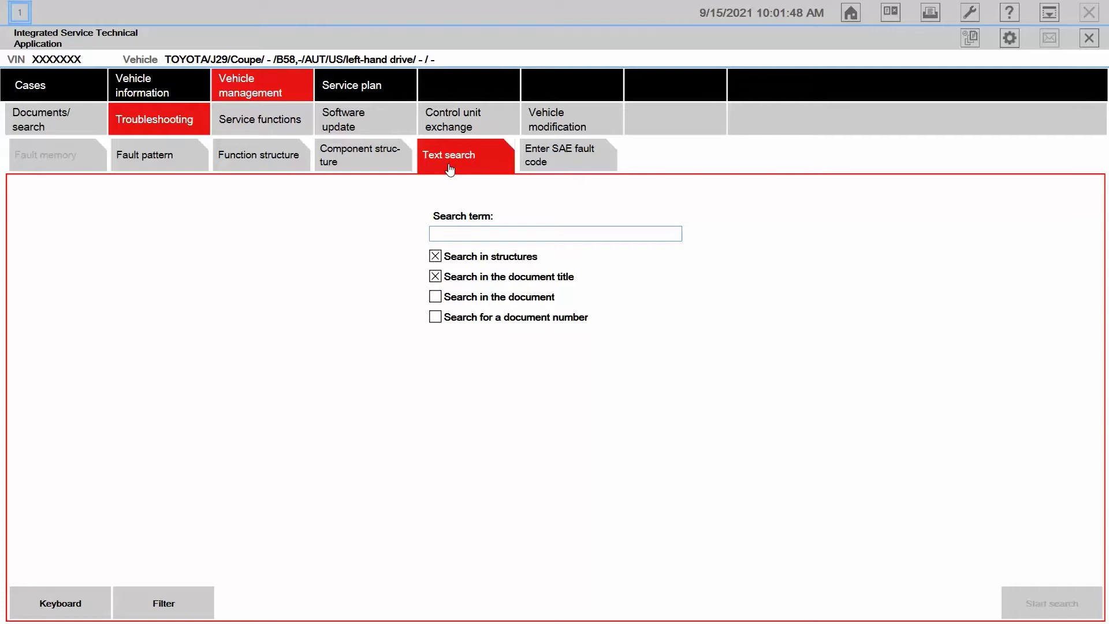
click(436, 297)
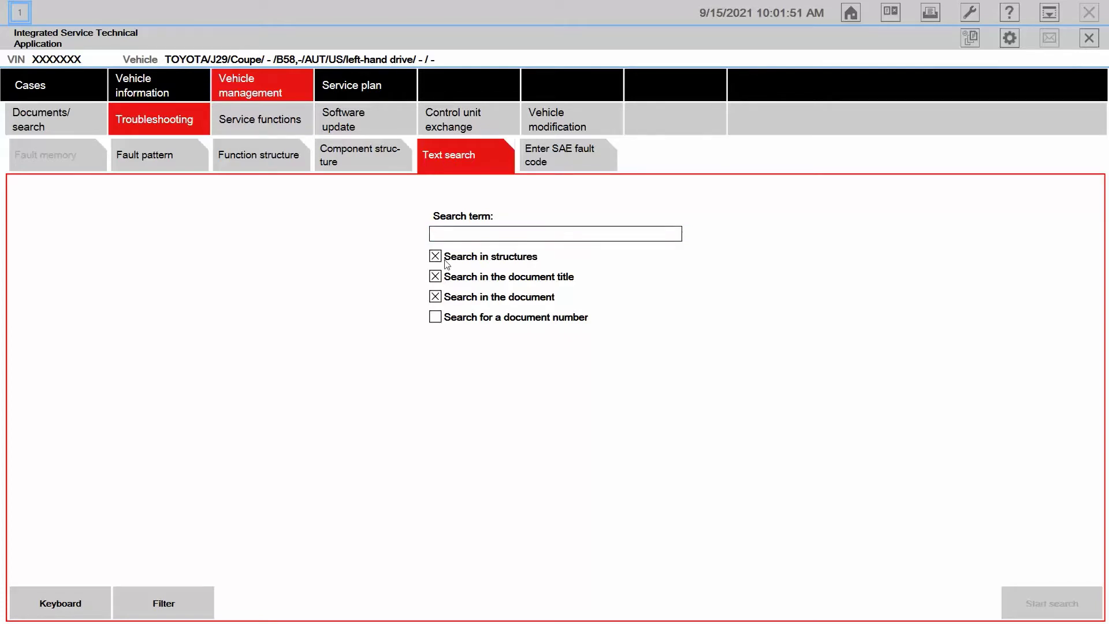
click(452, 235)
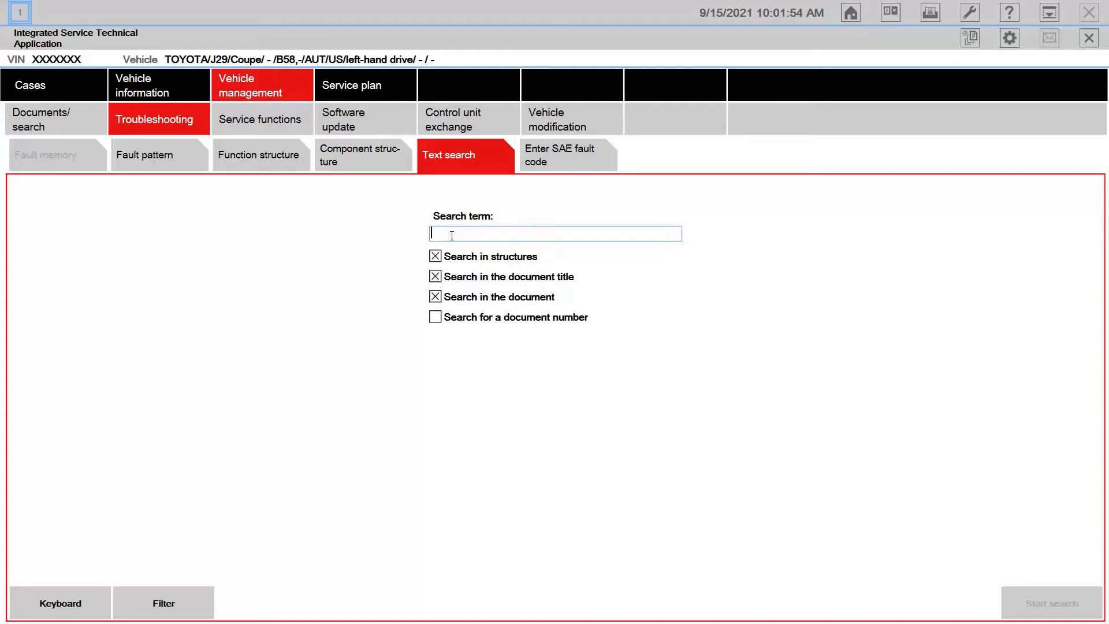
text(Intake)
click(1052, 604)
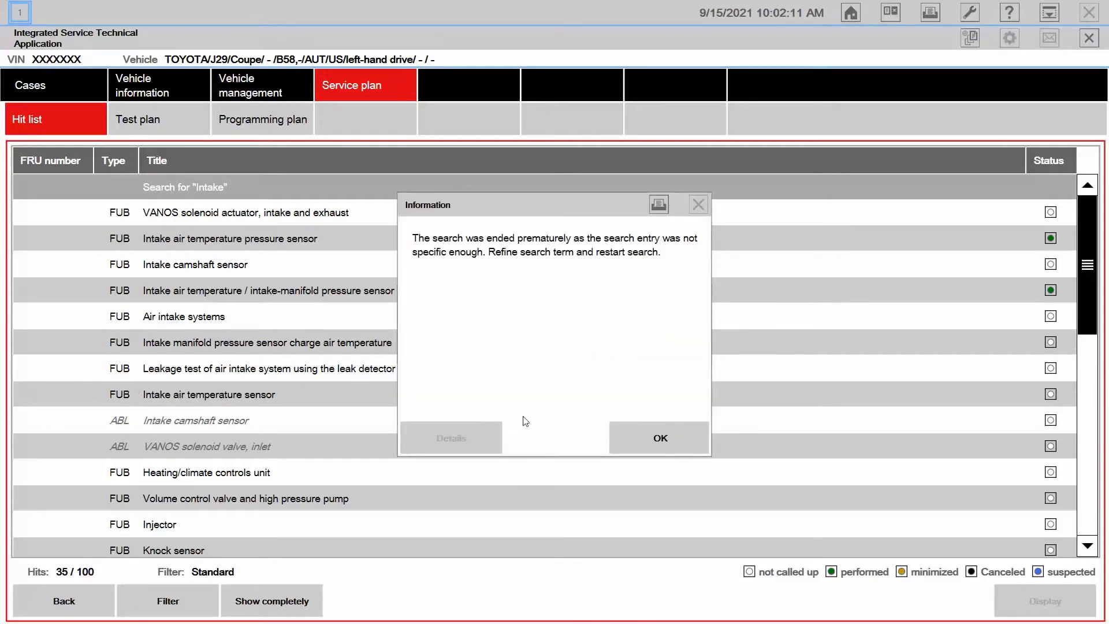
click(659, 438)
Step: Look through the hit list and display the FUB document "Intake air temperature / intake-manifold pressure sensor"
scroll(226, 396, down, 5)
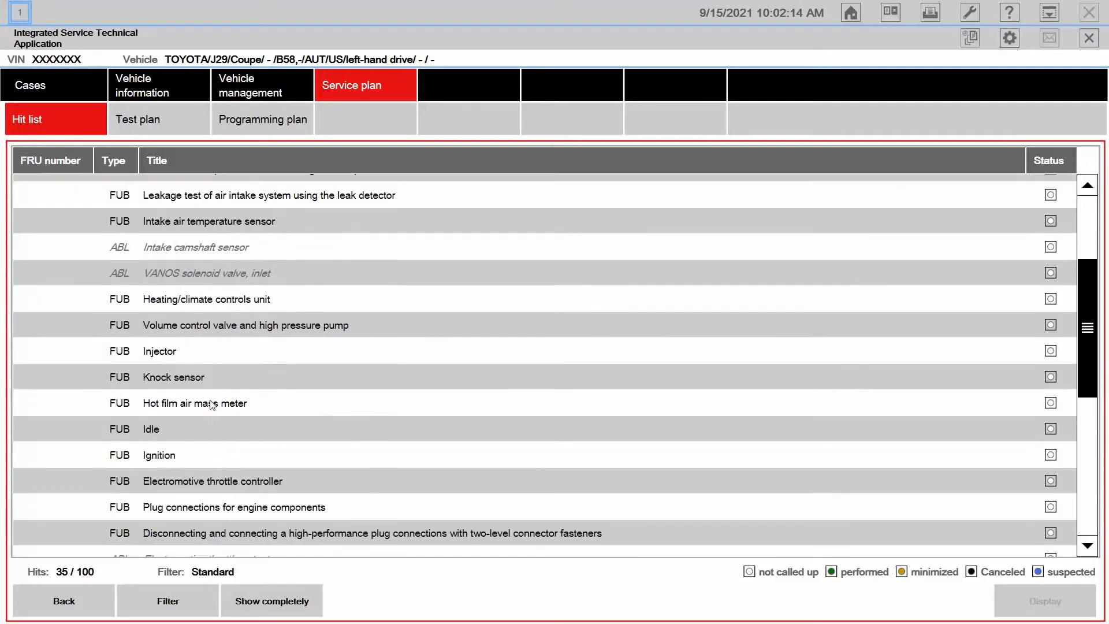
scroll(215, 409, down, 1)
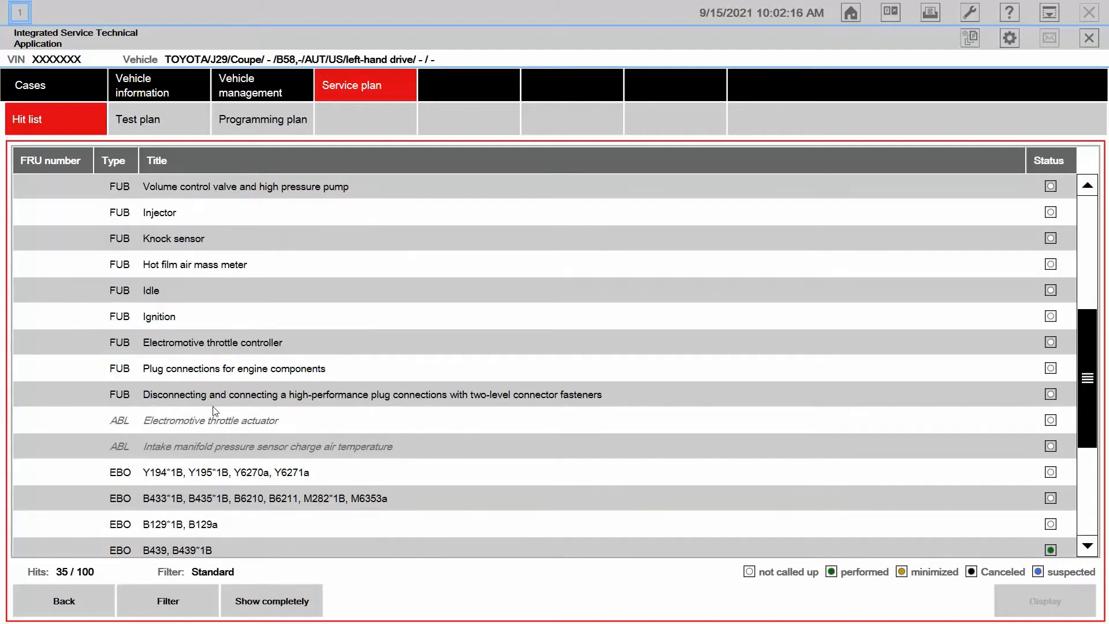
scroll(213, 411, down, 5)
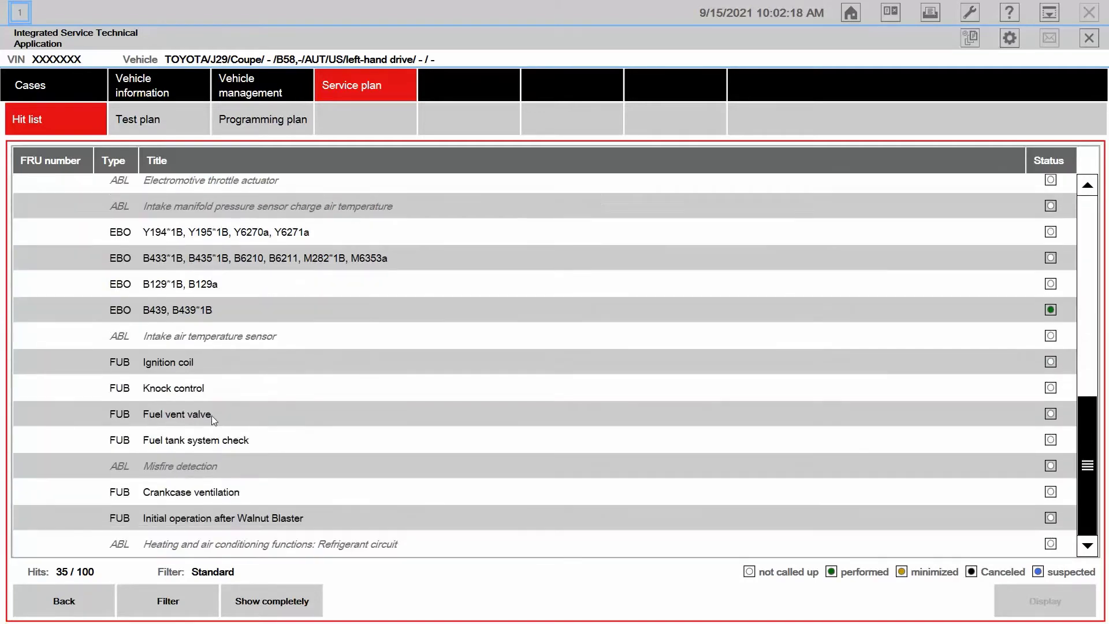
scroll(212, 418, up, 10)
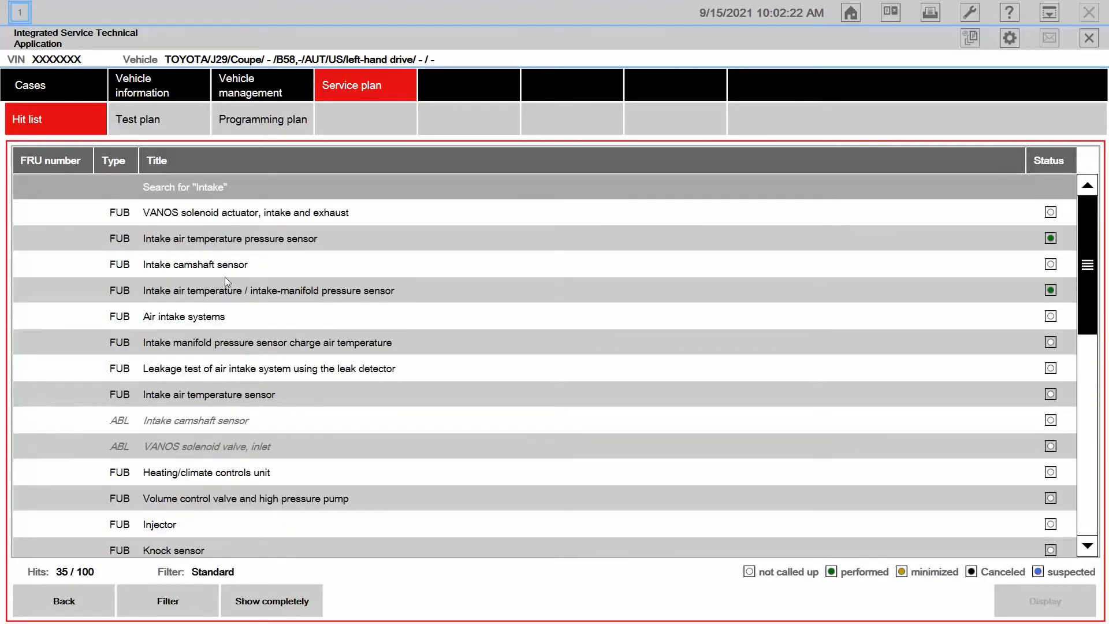
click(158, 296)
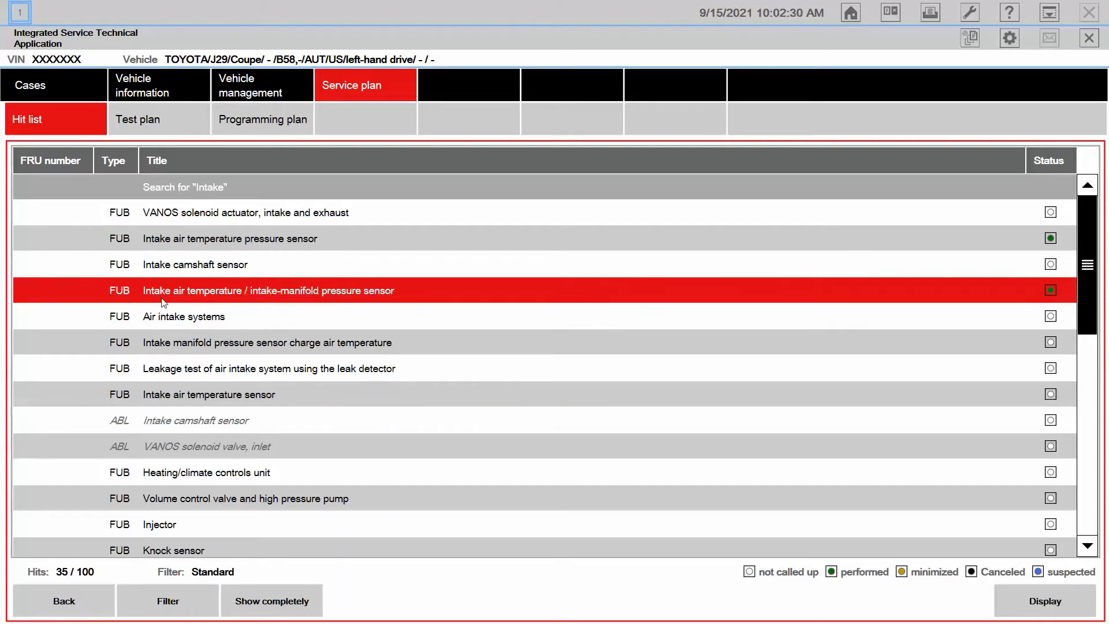
click(1044, 601)
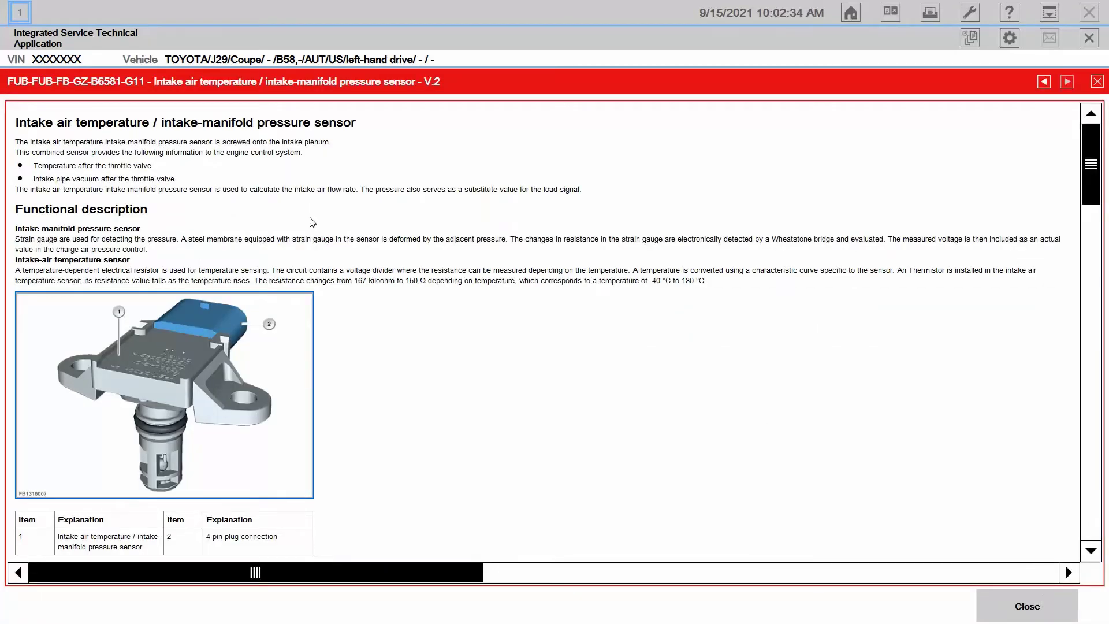
Step: Read the sensor document's functional description, pin assignments, characteristic curve, setpoint values and failure notes, and close the document
scroll(310, 223, down, 3)
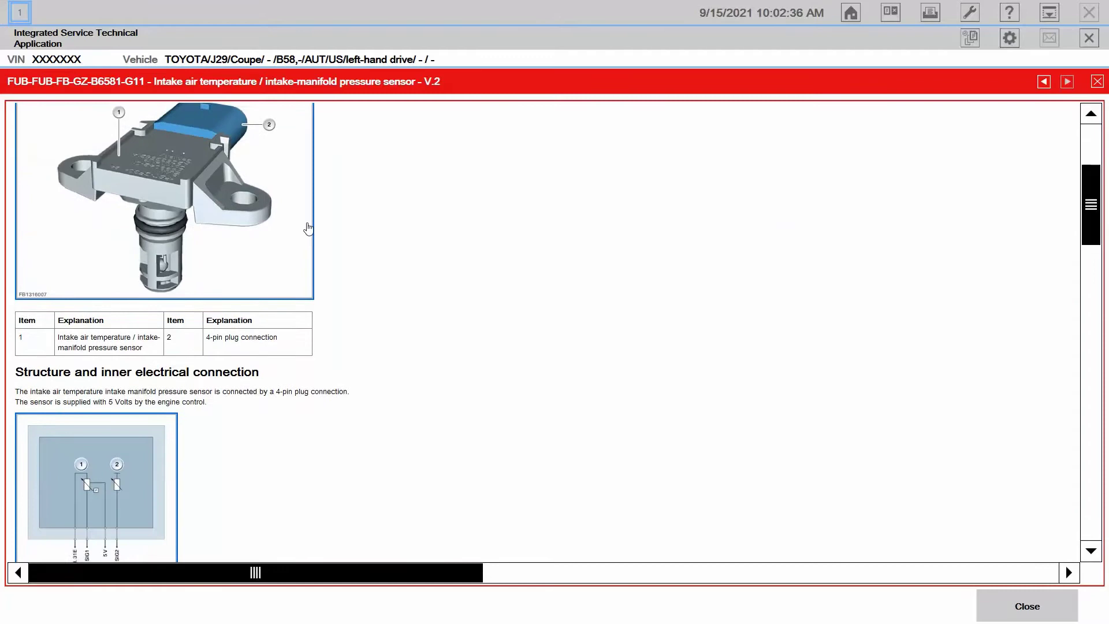
scroll(307, 232, up, 2)
scroll(306, 234, down, 6)
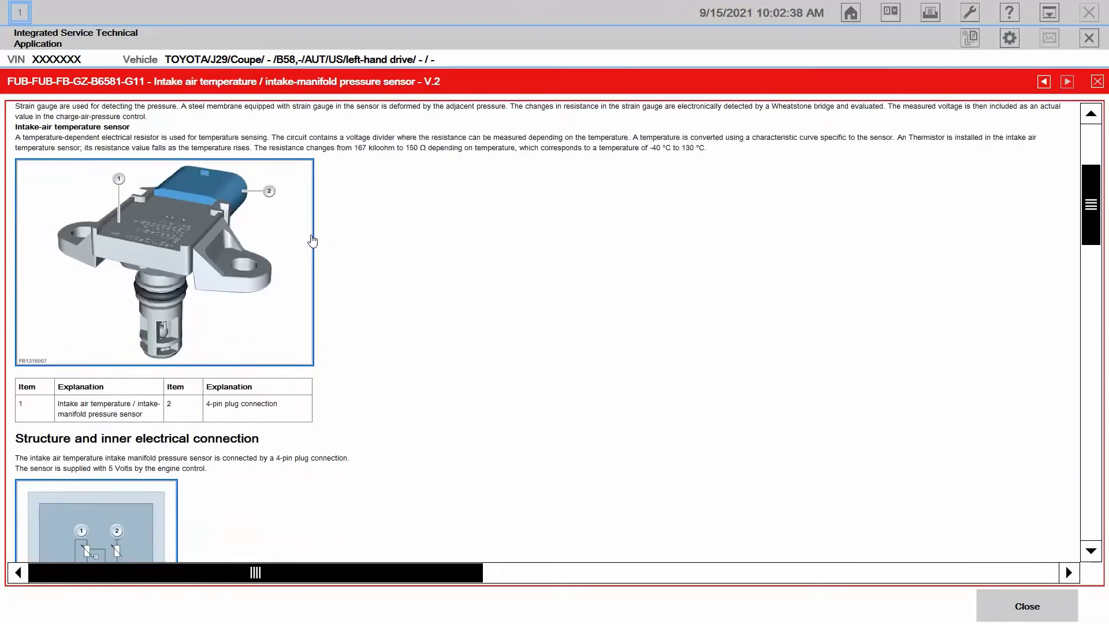
scroll(318, 248, down, 3)
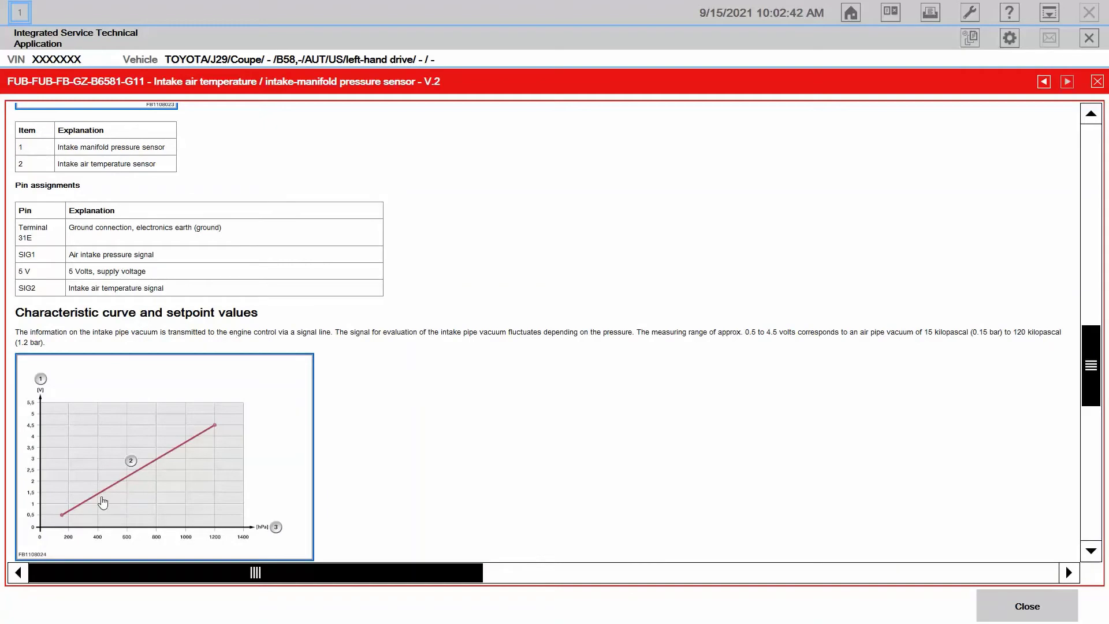
scroll(246, 439, down, 5)
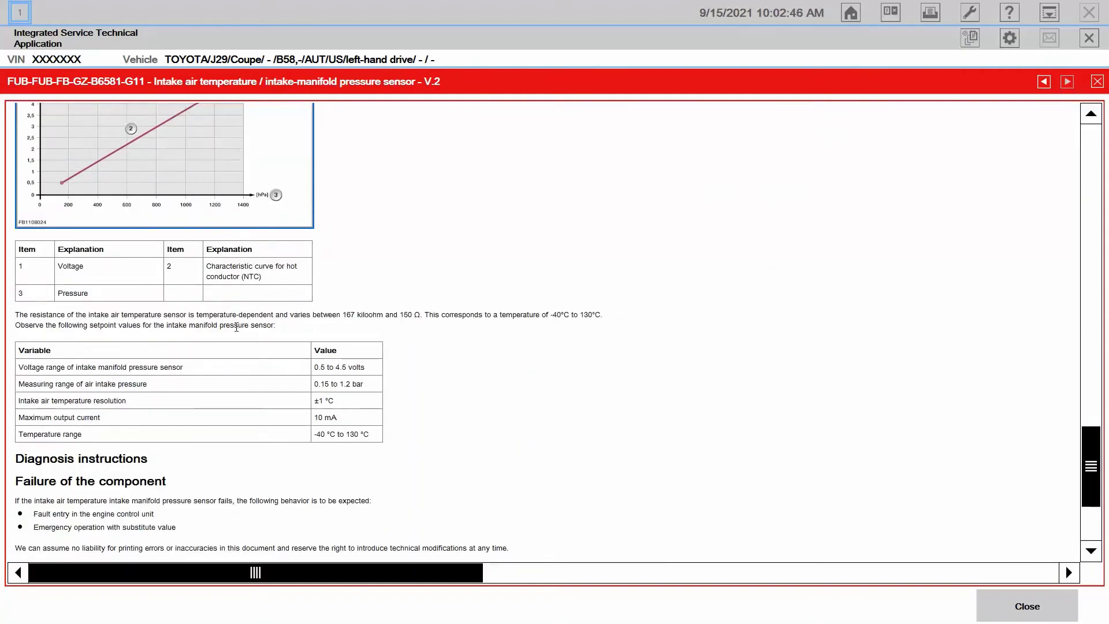
scroll(236, 330, down, 1)
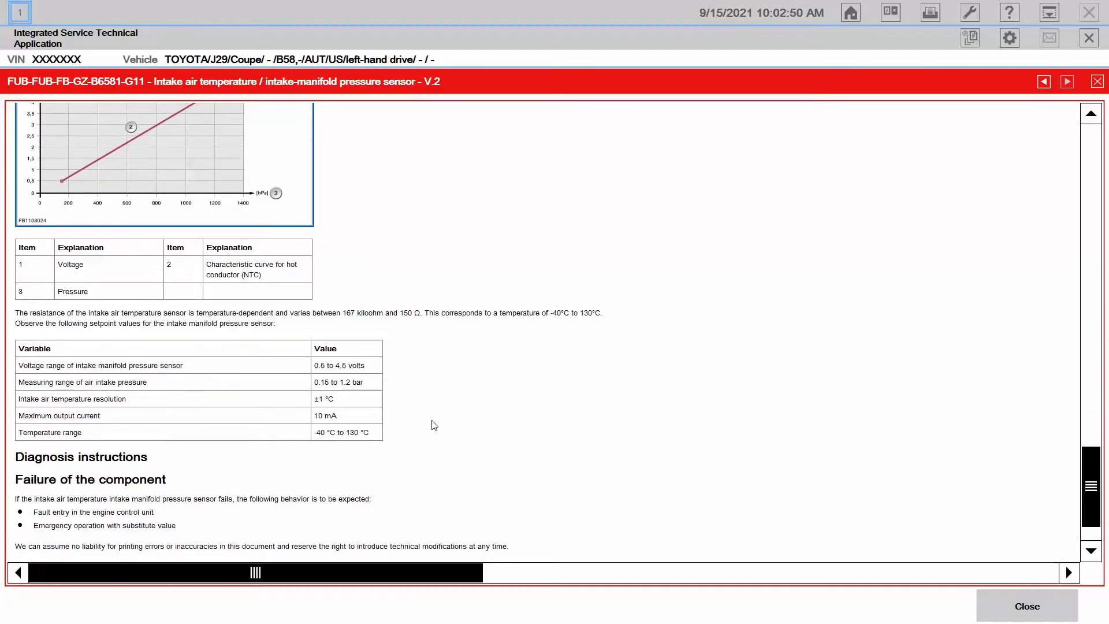
scroll(421, 419, up, 1)
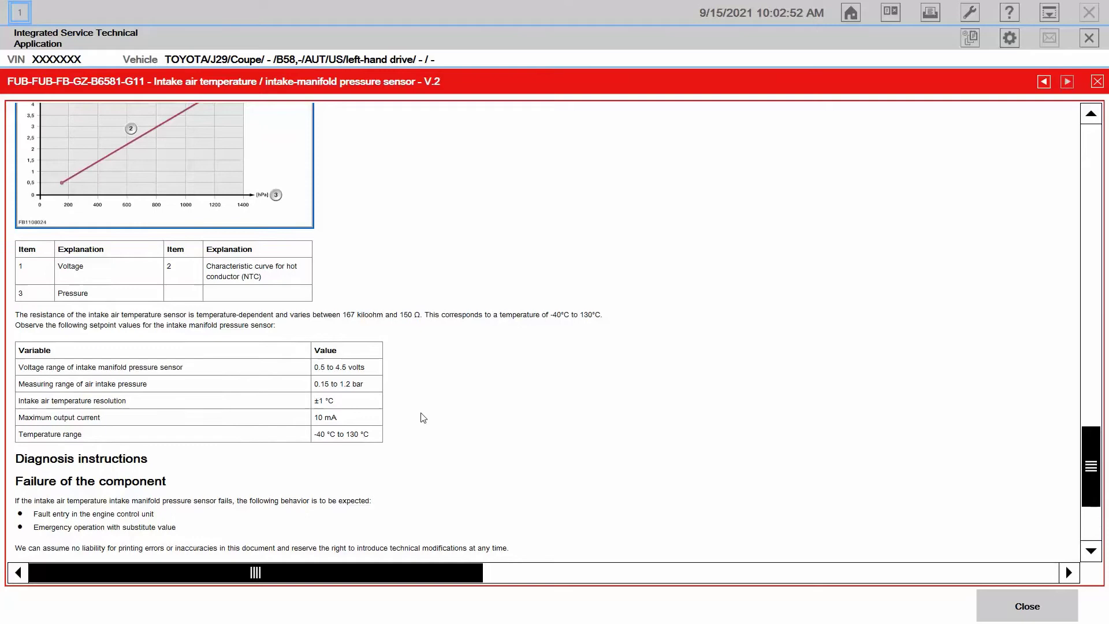
scroll(422, 417, up, 5)
scroll(421, 417, up, 5)
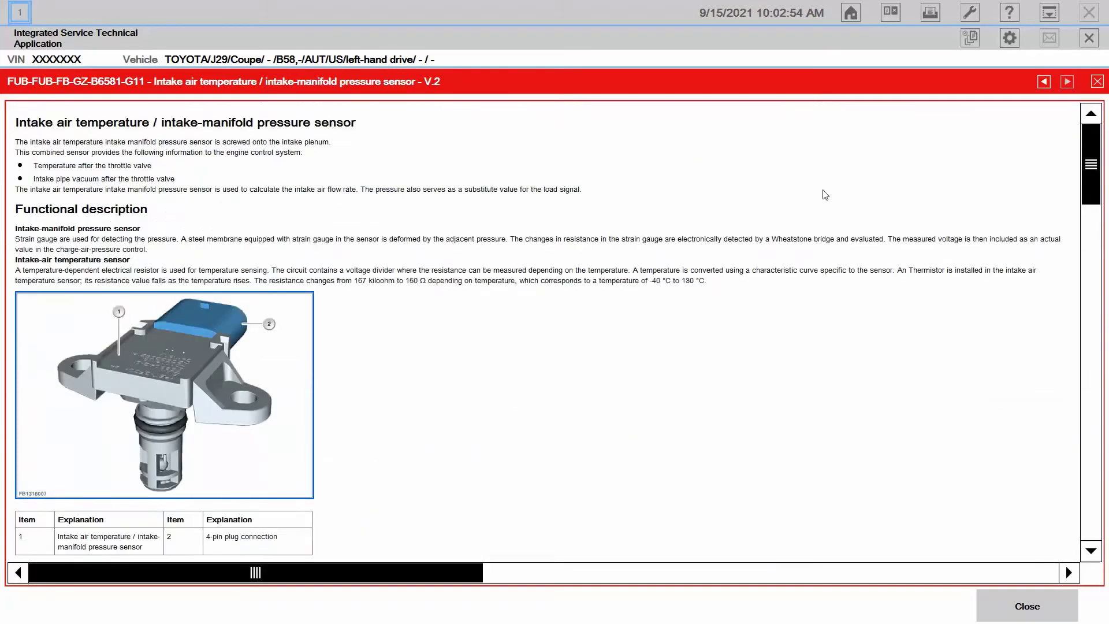
click(1096, 82)
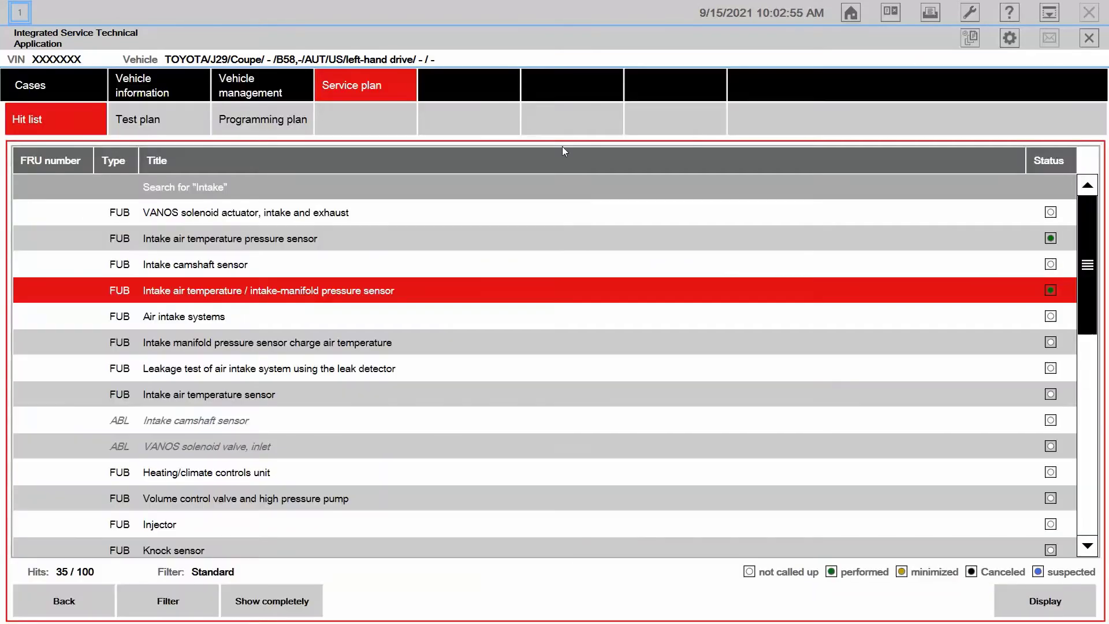
Step: Find the EBO document "B439, B439*1B" near the end of the hit list and display it
scroll(127, 289, down, 3)
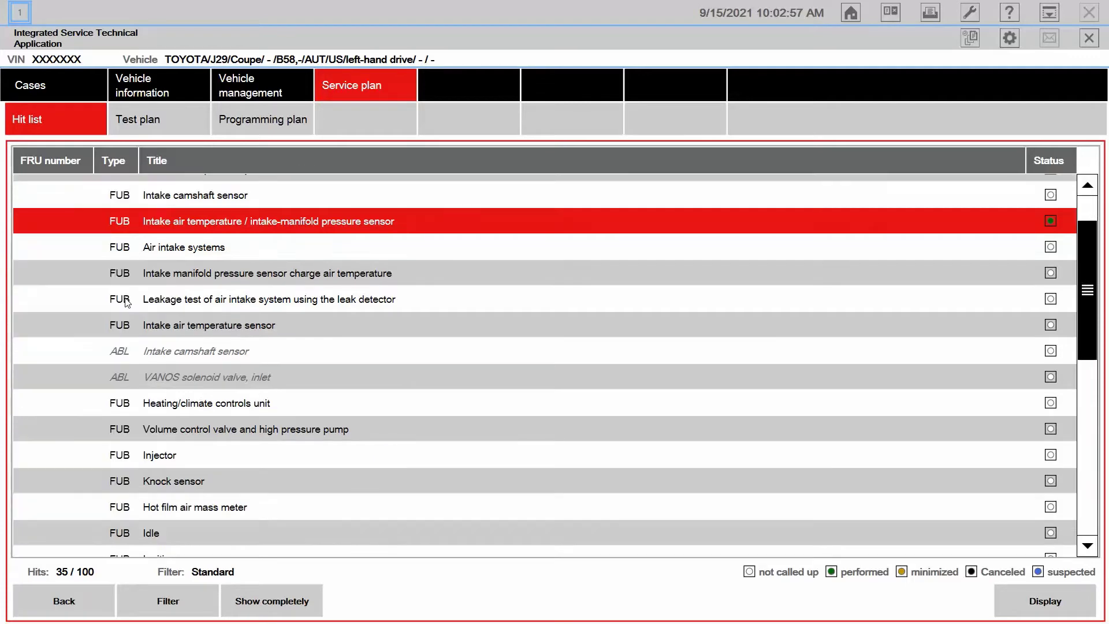
scroll(124, 304, down, 5)
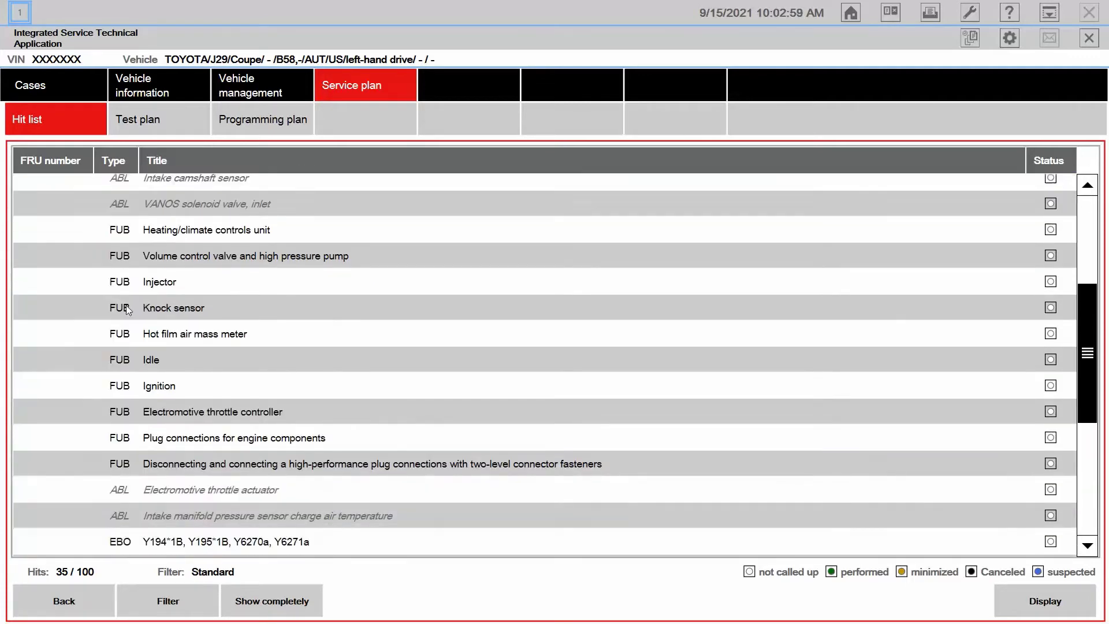
scroll(126, 312, down, 2)
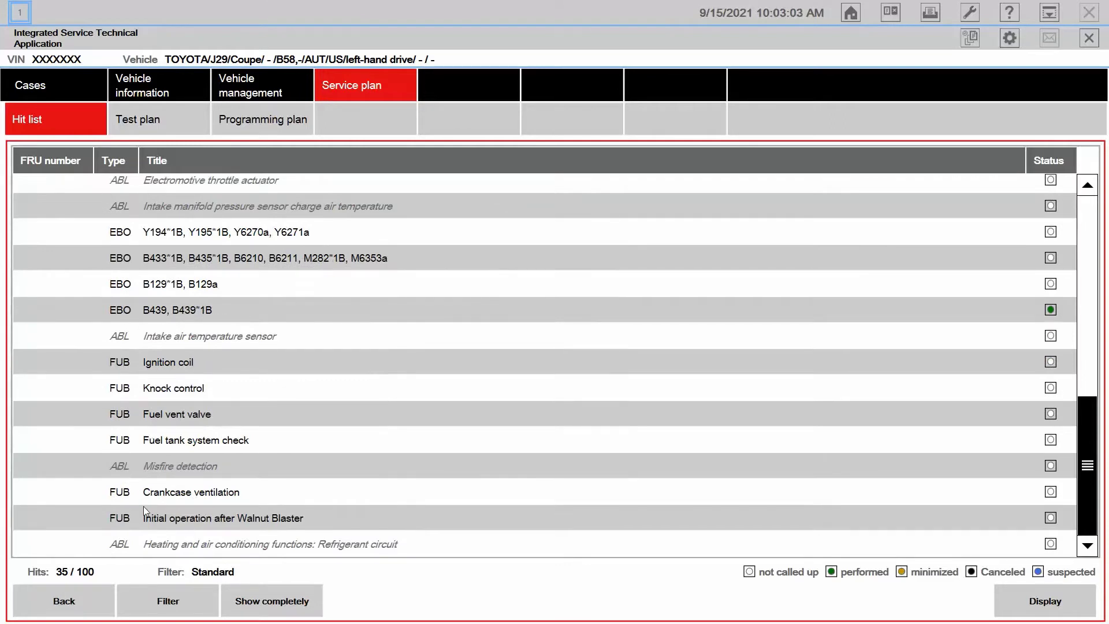
click(167, 314)
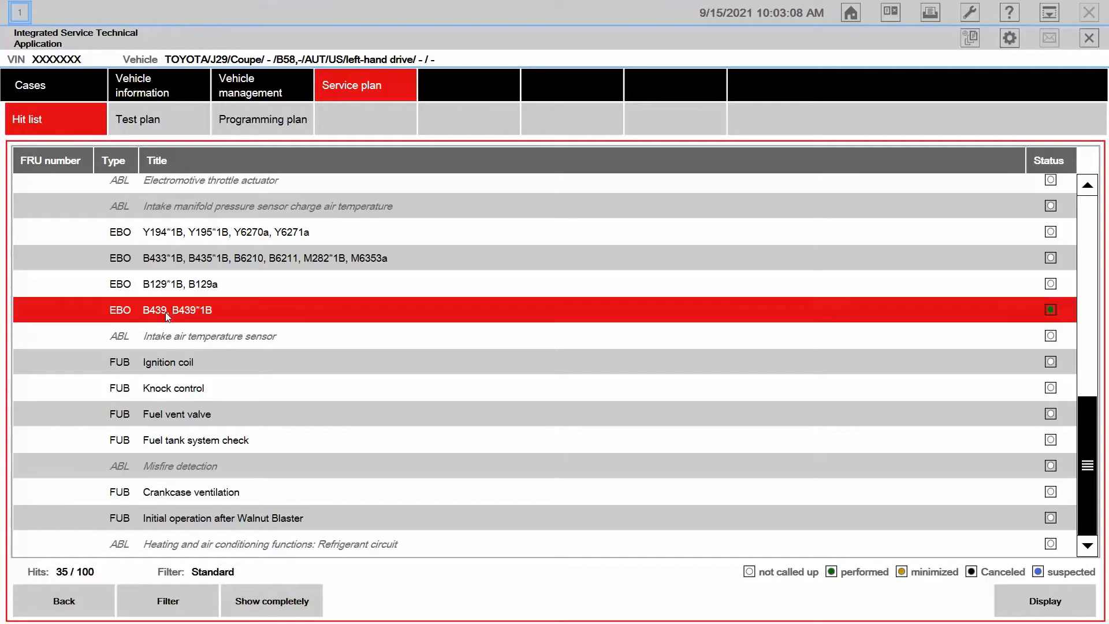
click(1028, 608)
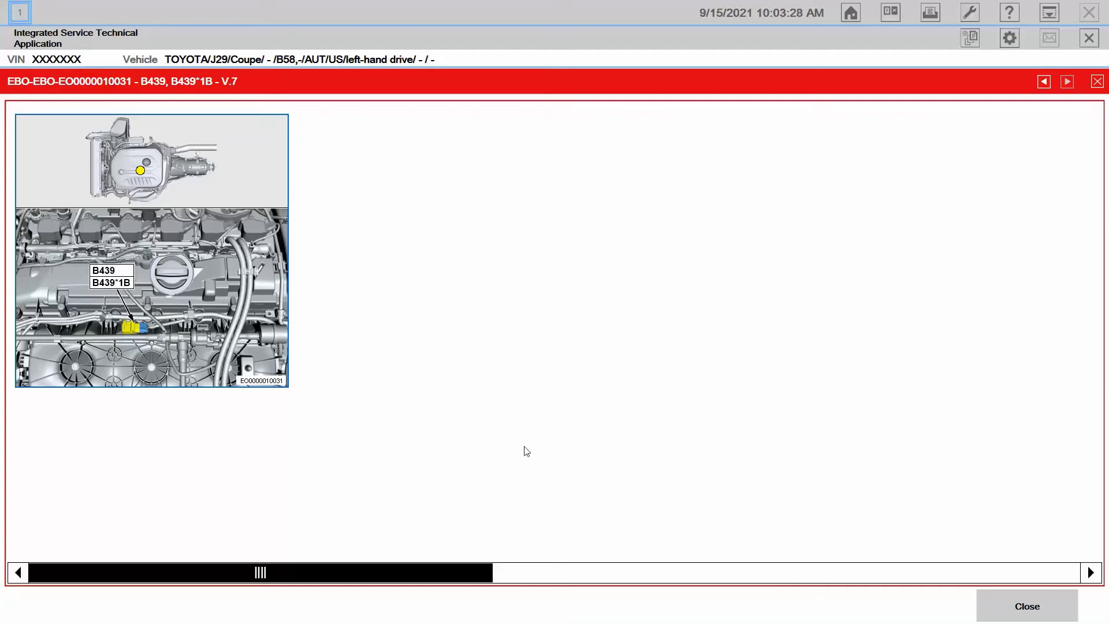
Step: Close the B439 location document, look over the hit list again, and review the information types in the hit list's filter settings
click(1034, 619)
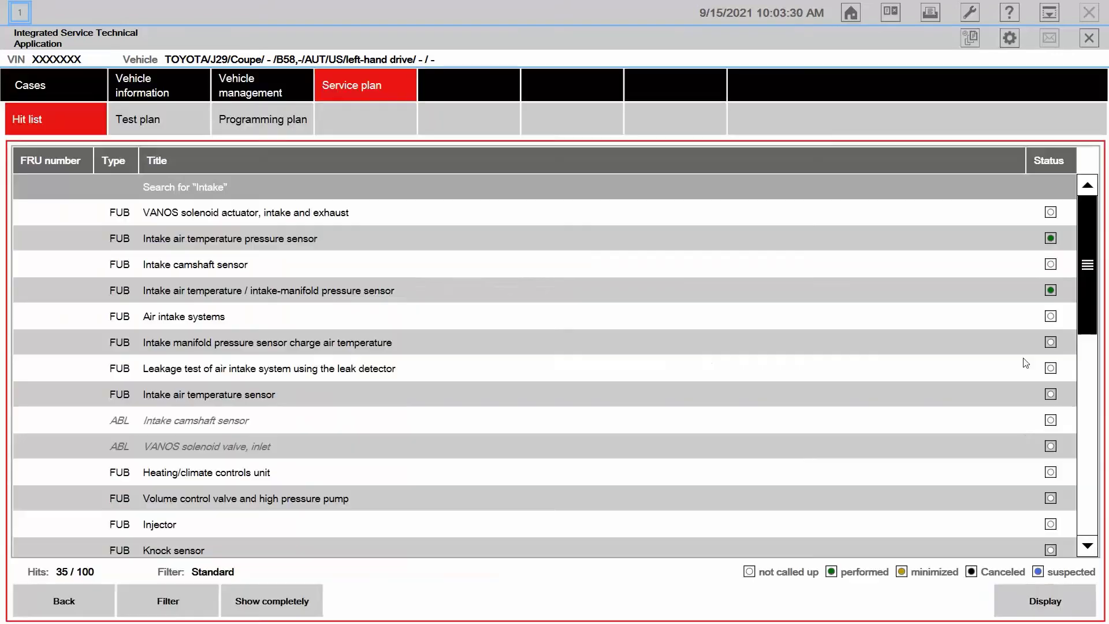
scroll(206, 206, down, 5)
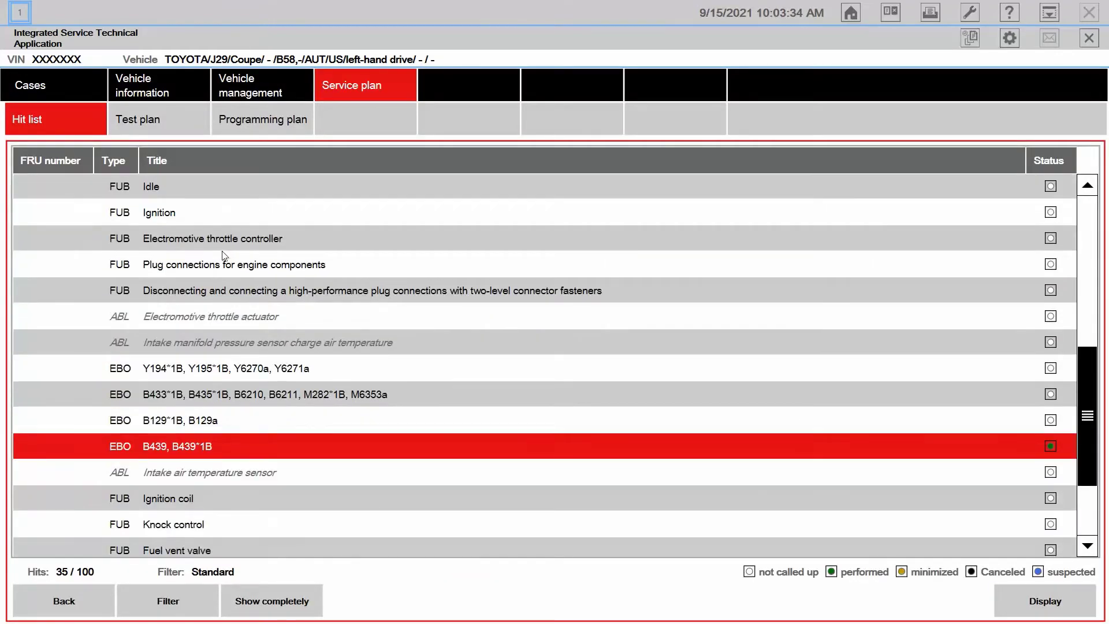
scroll(222, 254, down, 2)
scroll(220, 259, up, 1)
scroll(219, 257, up, 1)
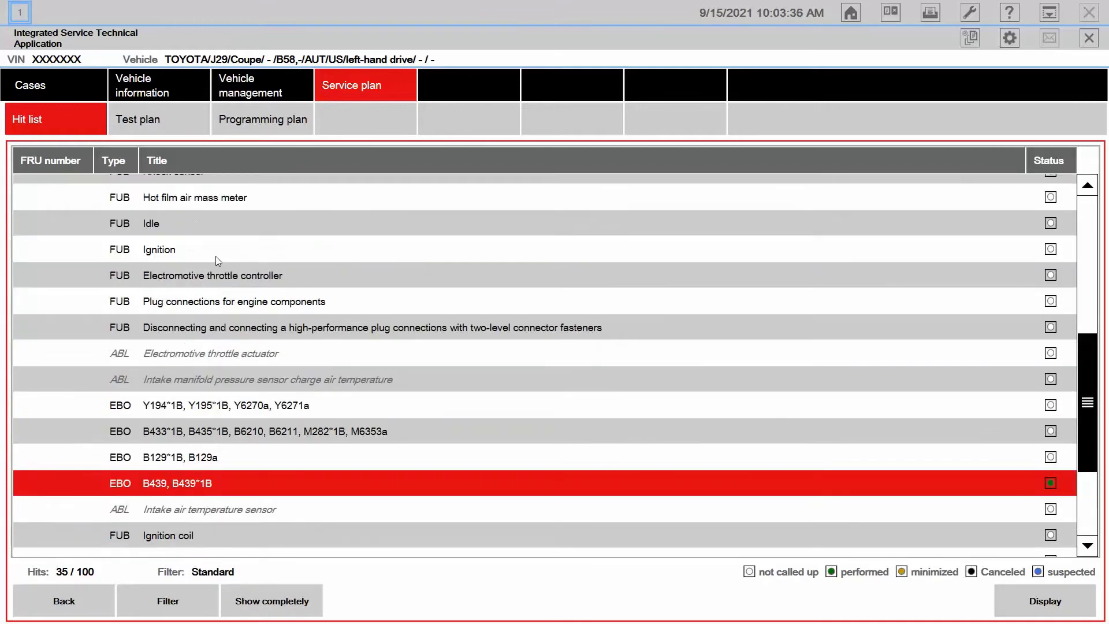
click(177, 608)
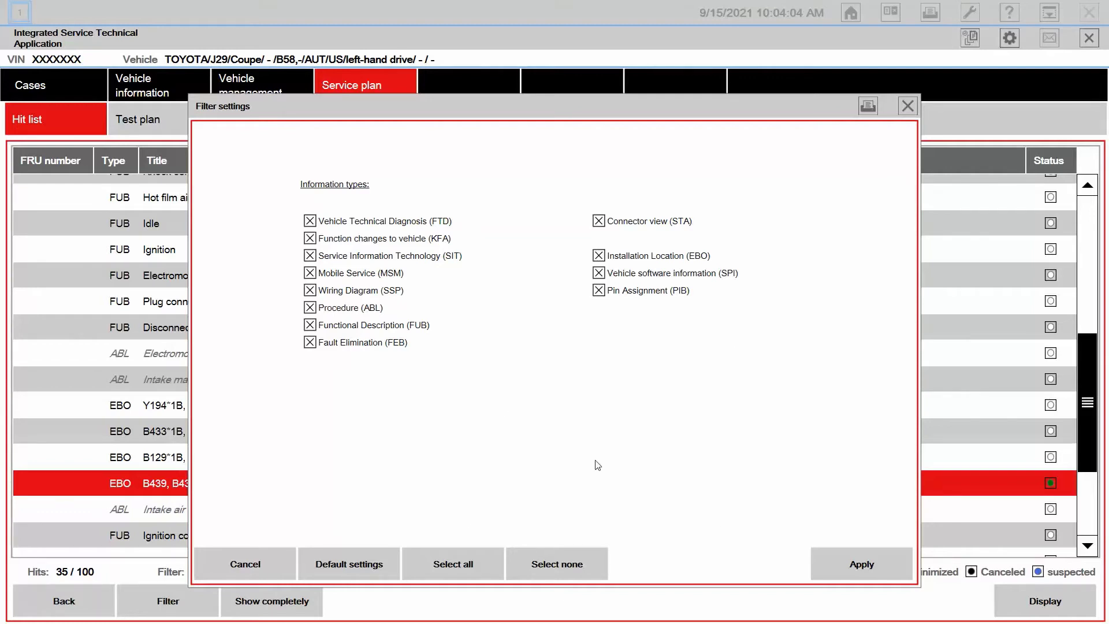
click(908, 108)
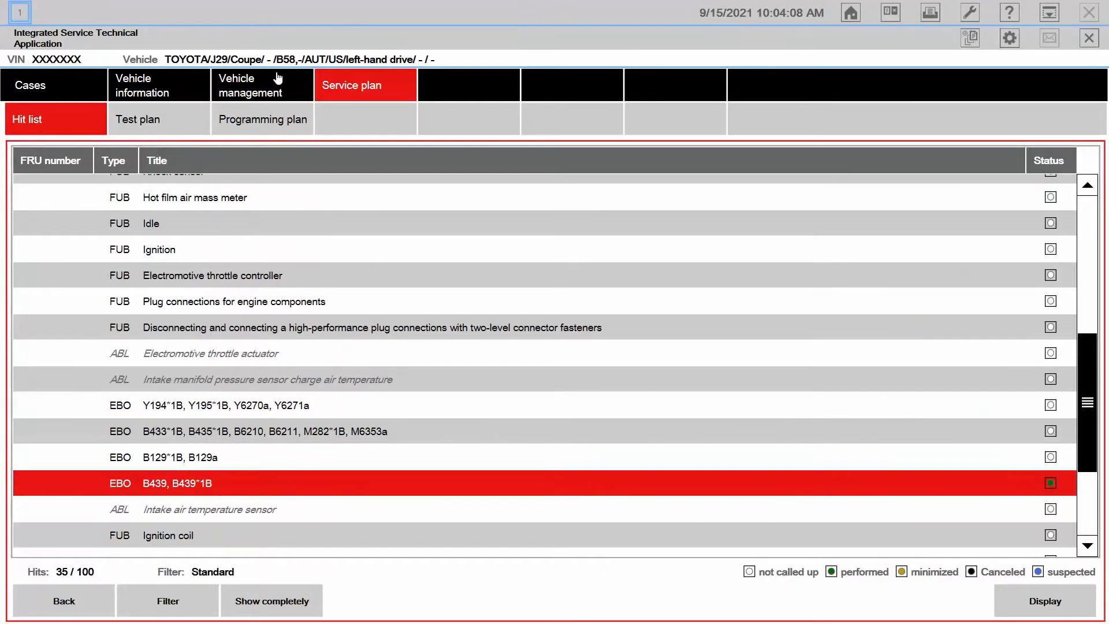
Step: Switch to the troubleshooting function structure, view the subgroups of Drive, and list all documents for the Drive group
click(247, 92)
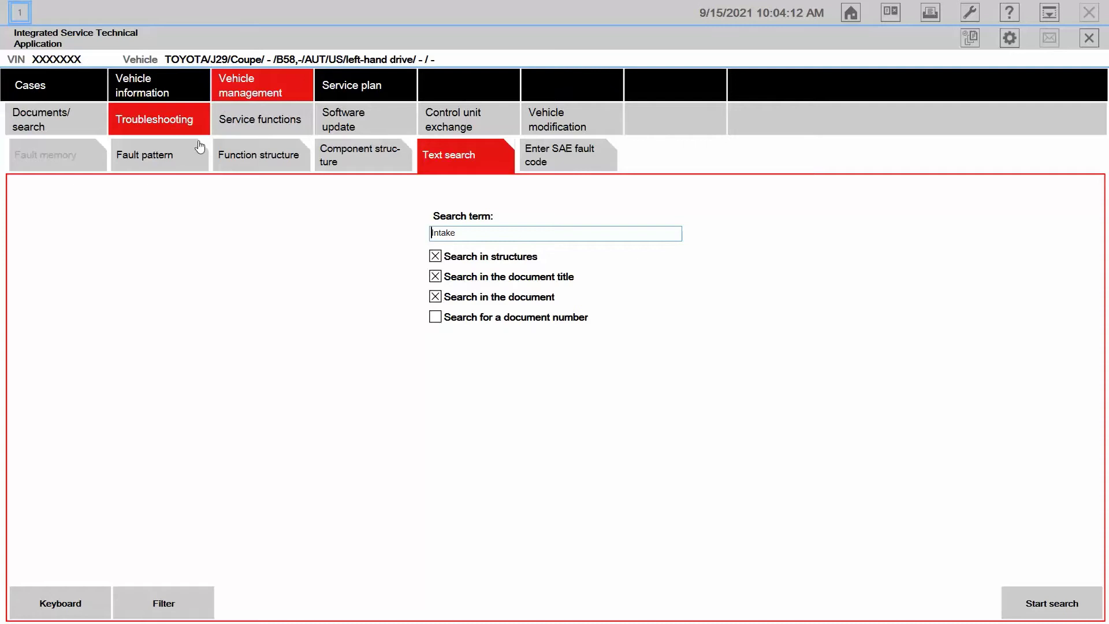
click(252, 160)
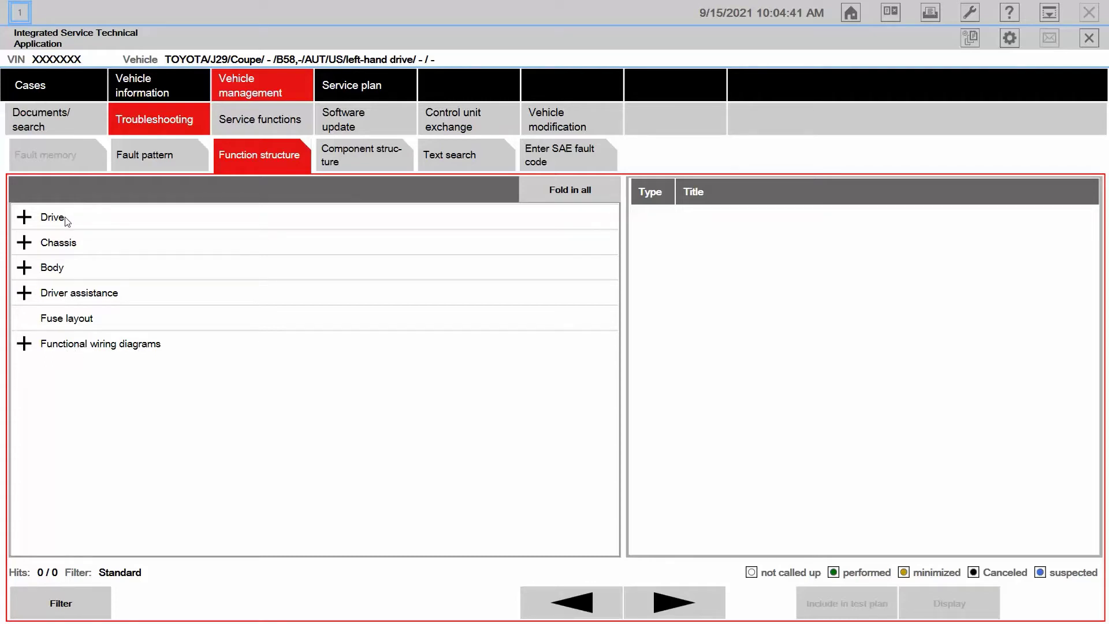
click(22, 220)
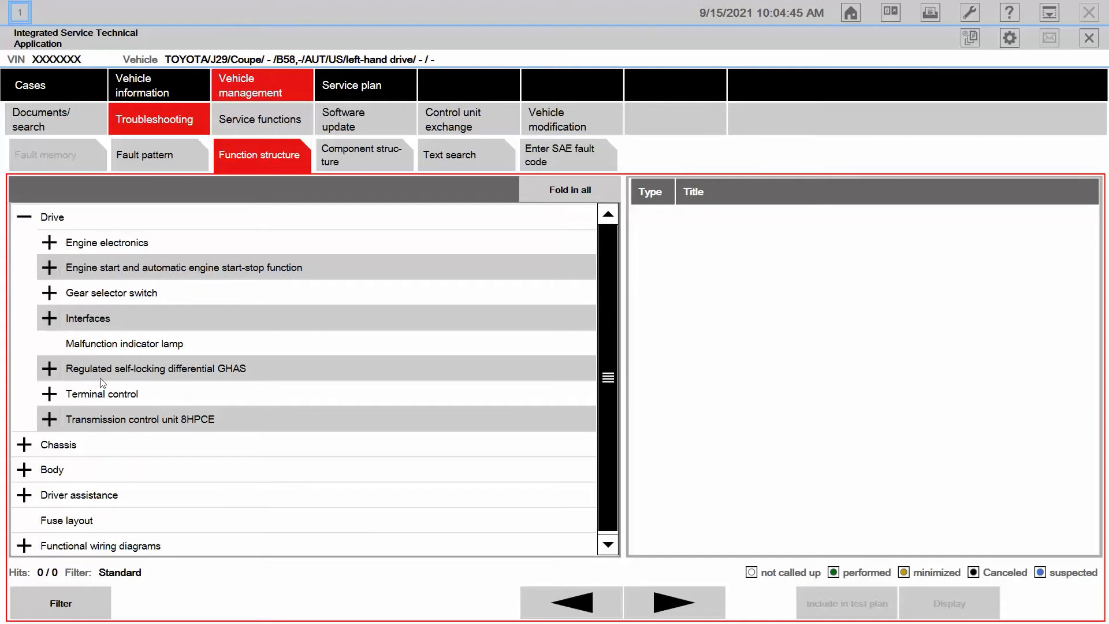
click(24, 218)
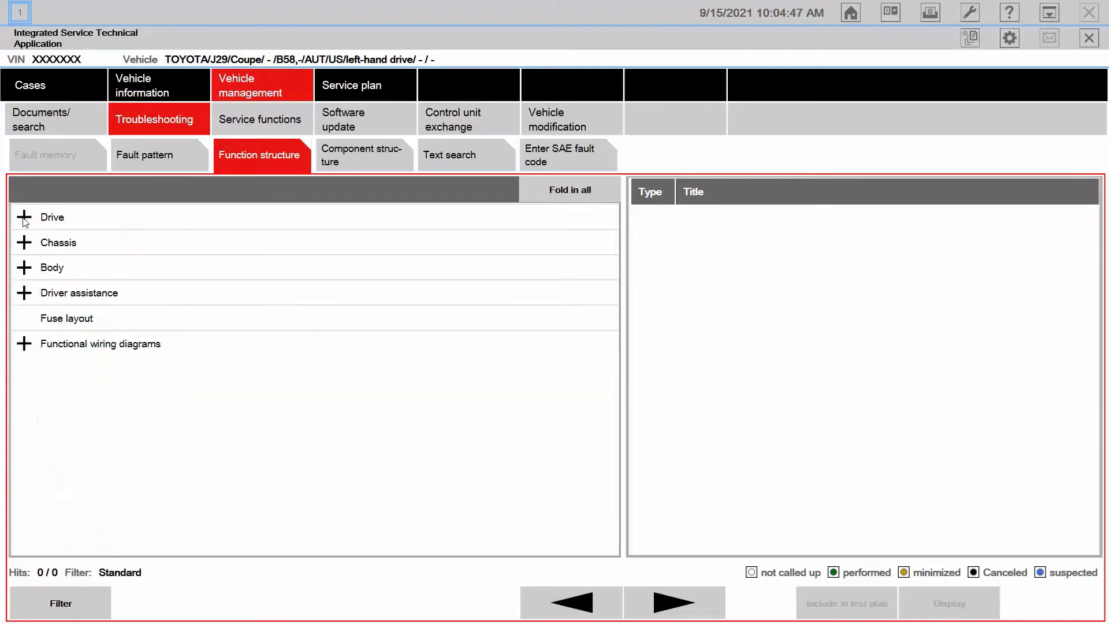
click(58, 220)
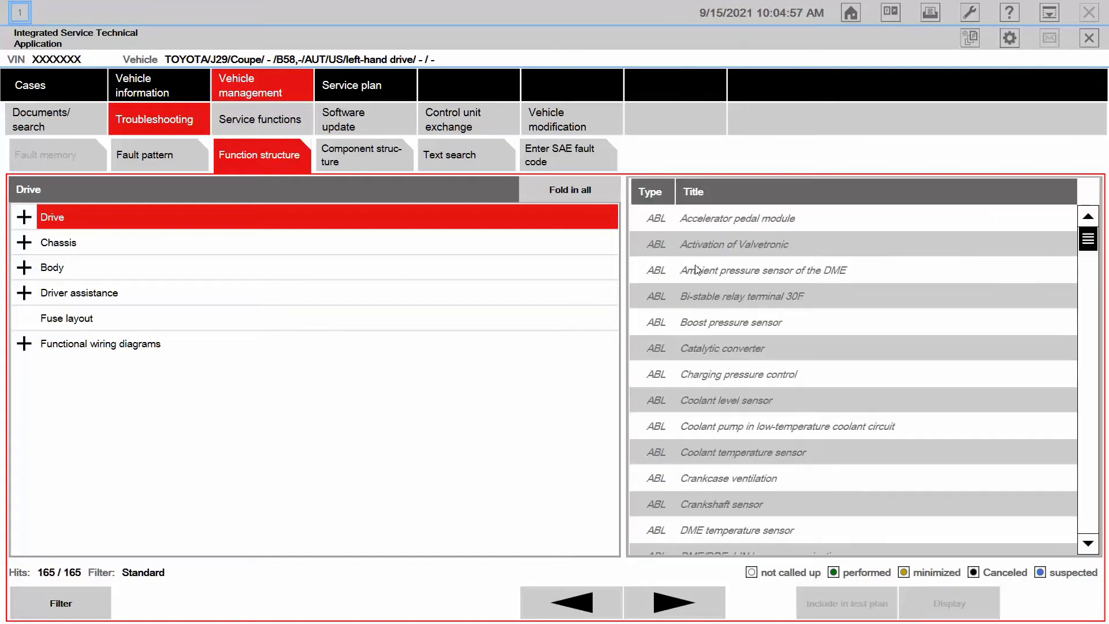
Step: Look through the whole Drive document list, from the ABL procedures through the FUB descriptions to the SSP wiring diagrams
scroll(688, 224, down, 4)
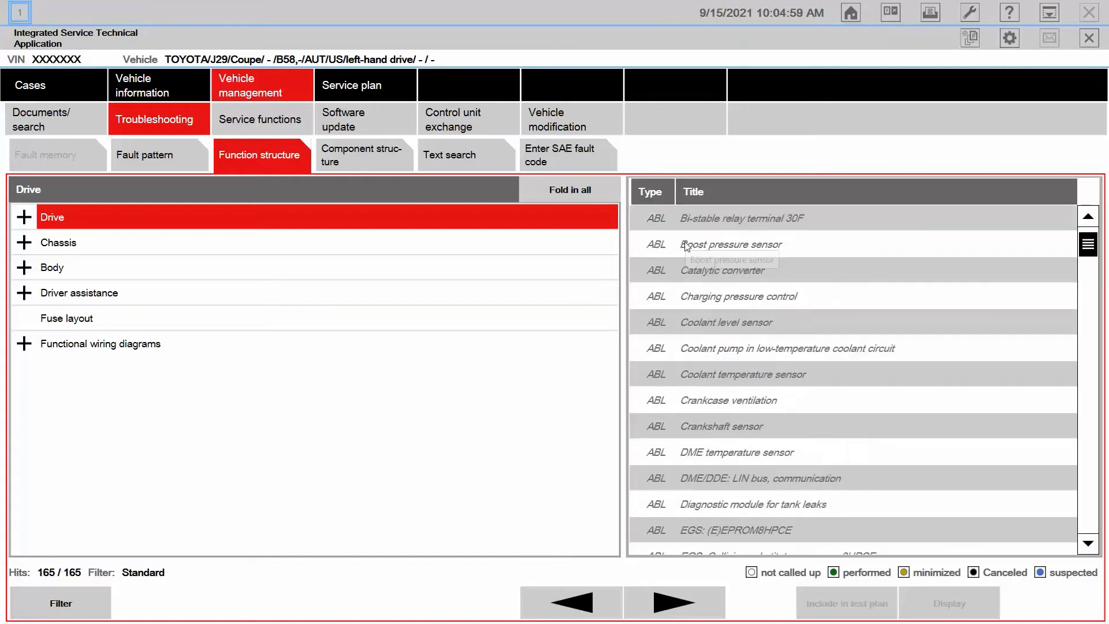
scroll(684, 270, down, 7)
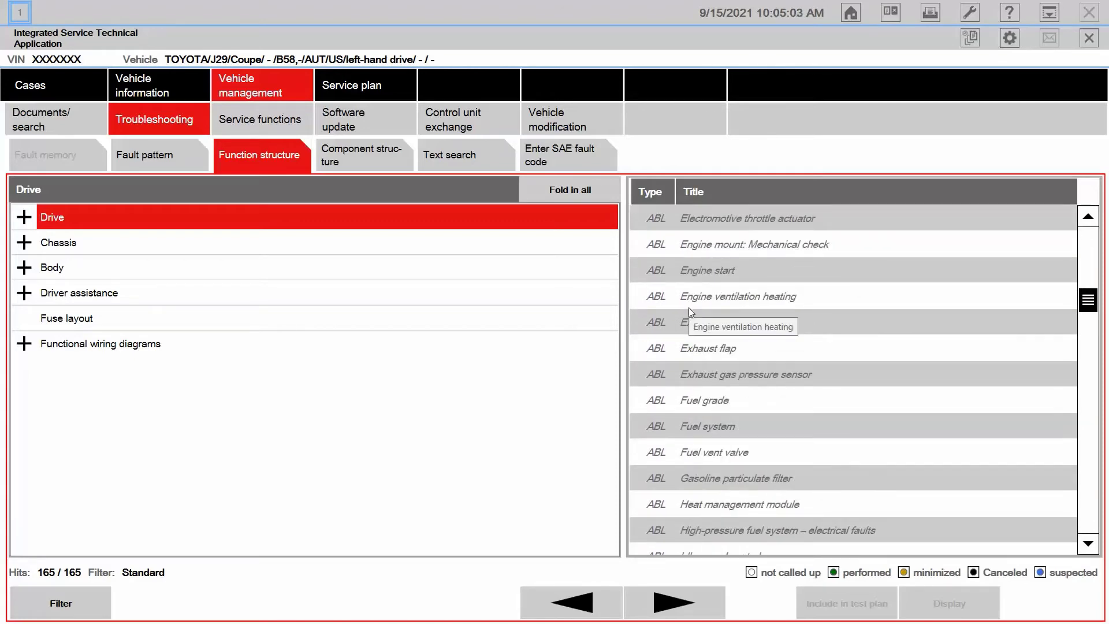
scroll(689, 310, down, 5)
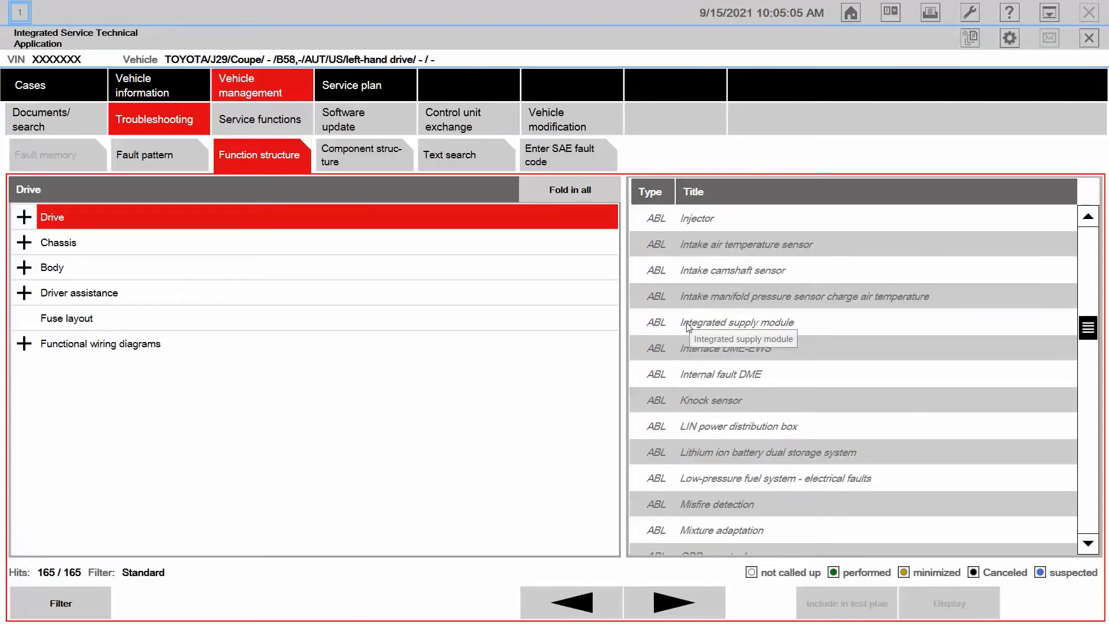
scroll(688, 326, down, 2)
scroll(690, 329, down, 6)
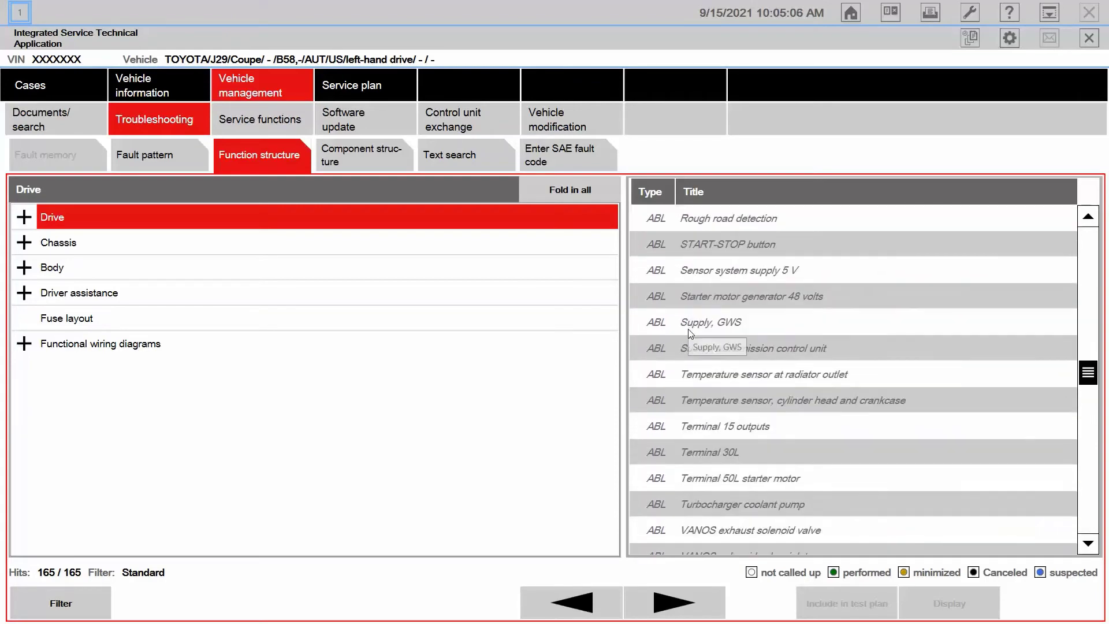
scroll(689, 329, down, 5)
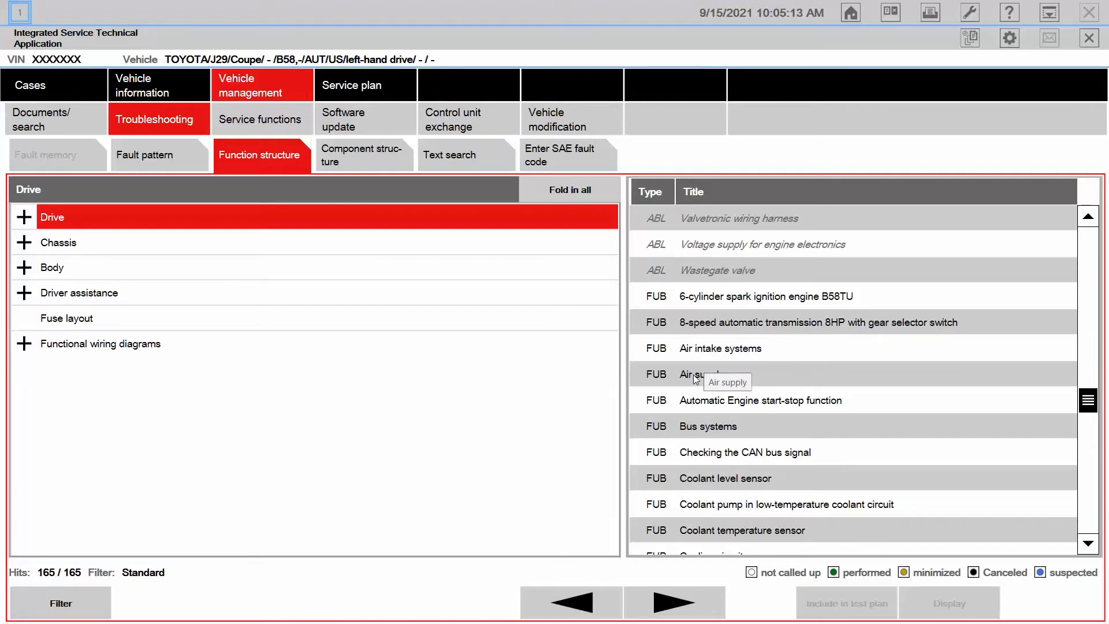
scroll(694, 374, down, 1)
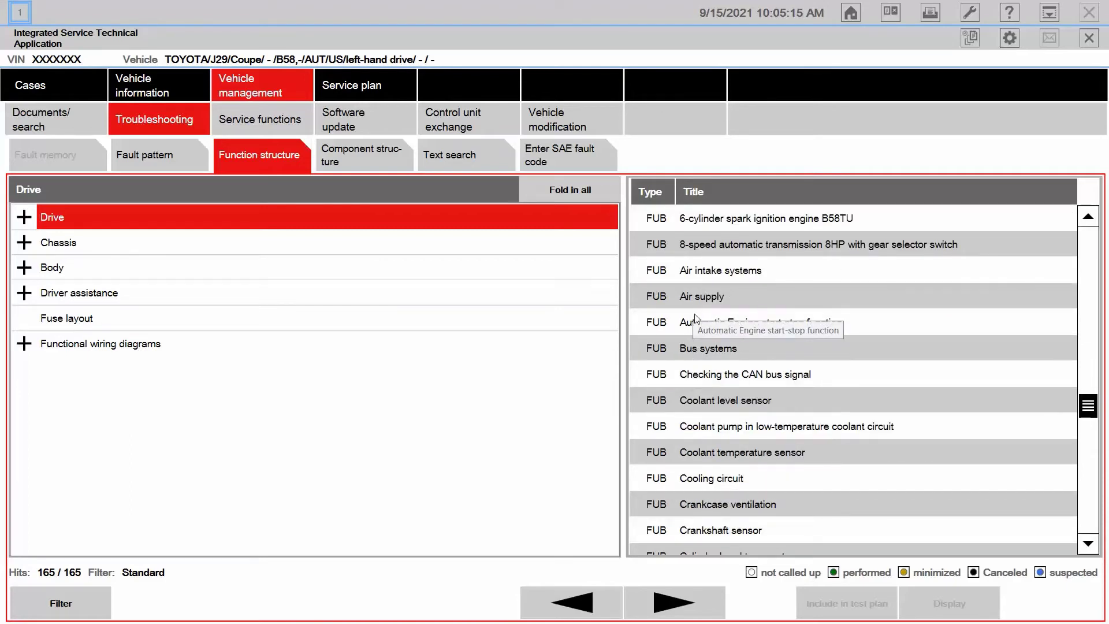
scroll(695, 318, down, 5)
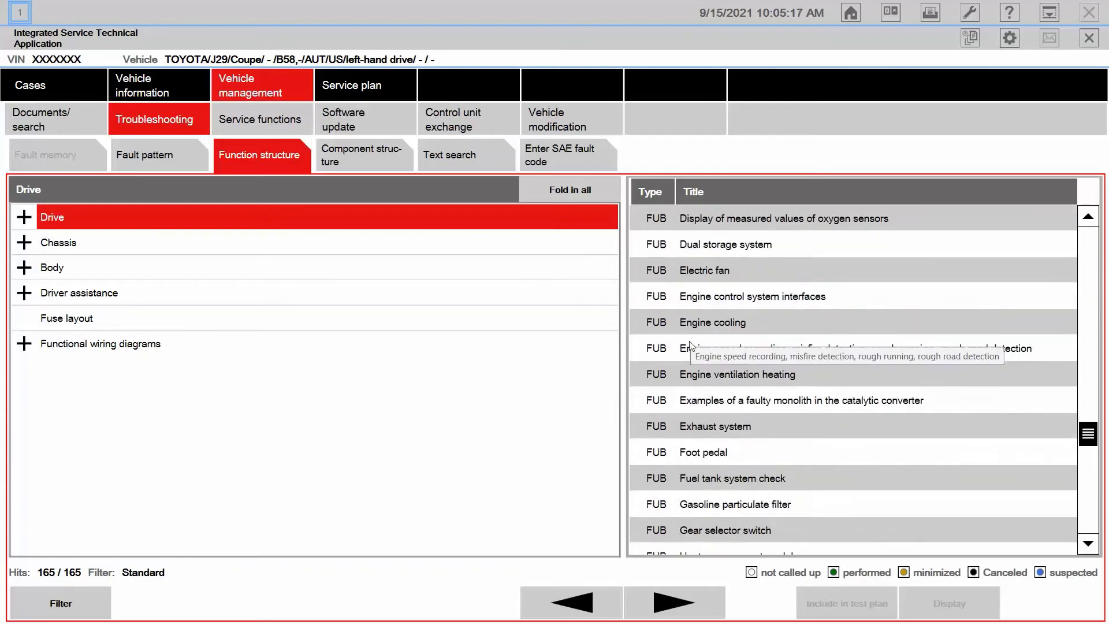
scroll(691, 345, down, 10)
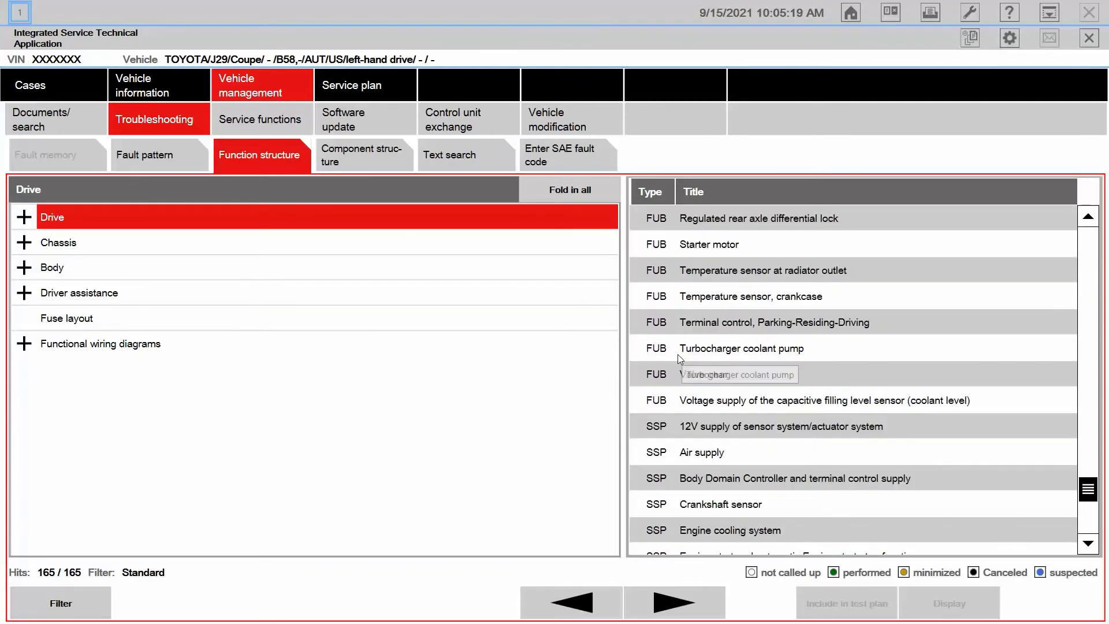
scroll(679, 354, down, 6)
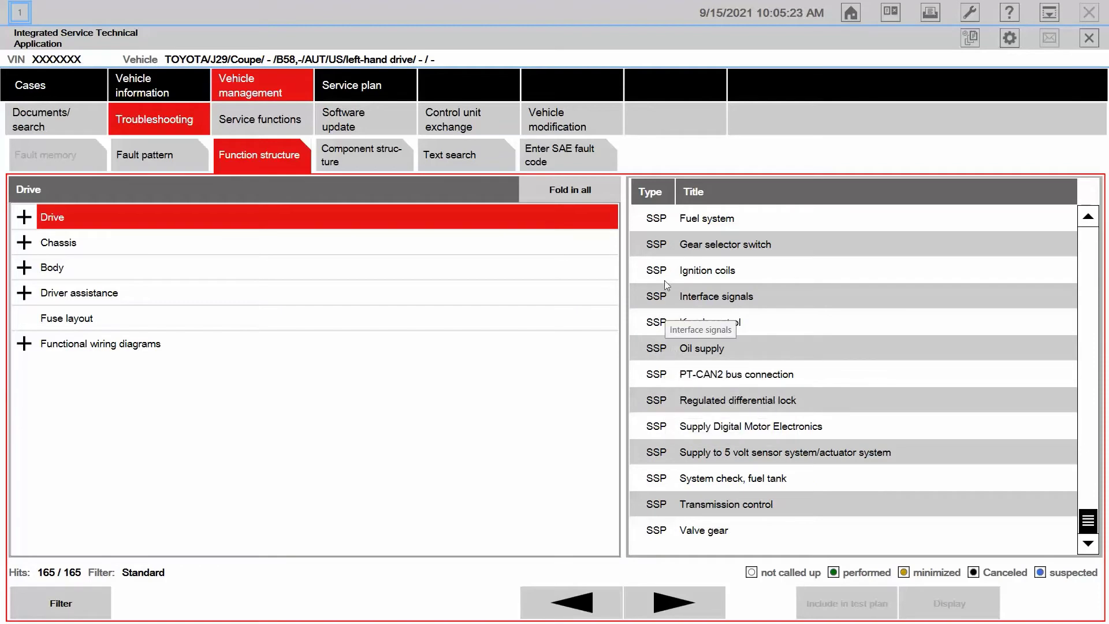
Step: Find the SSP wiring diagram "Air supply" among the Drive documents and display it
scroll(664, 246, up, 2)
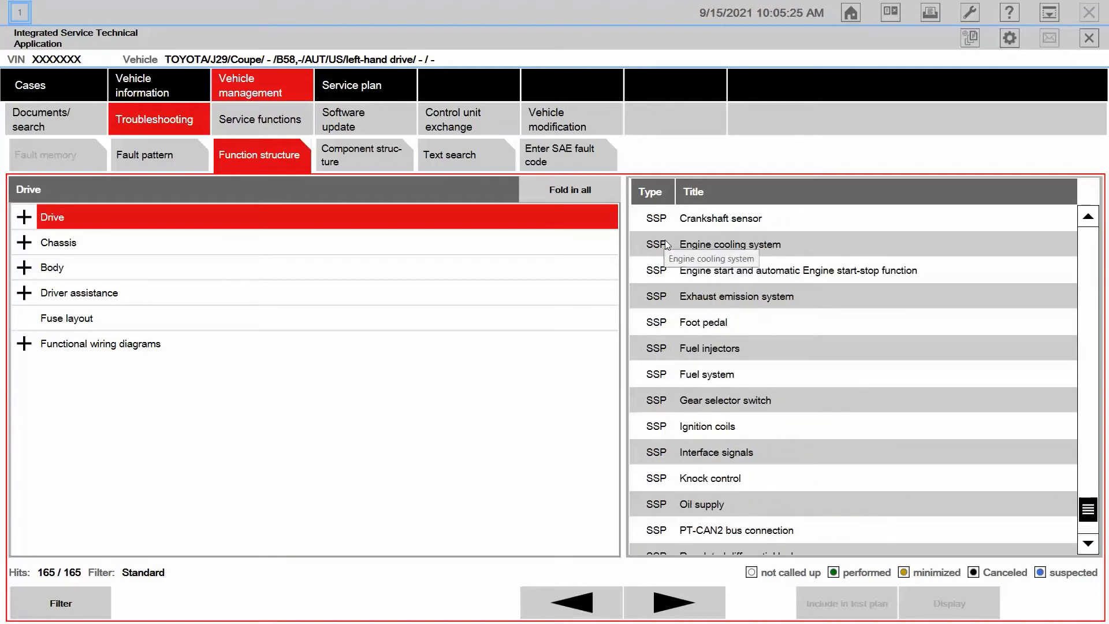
scroll(668, 243, up, 3)
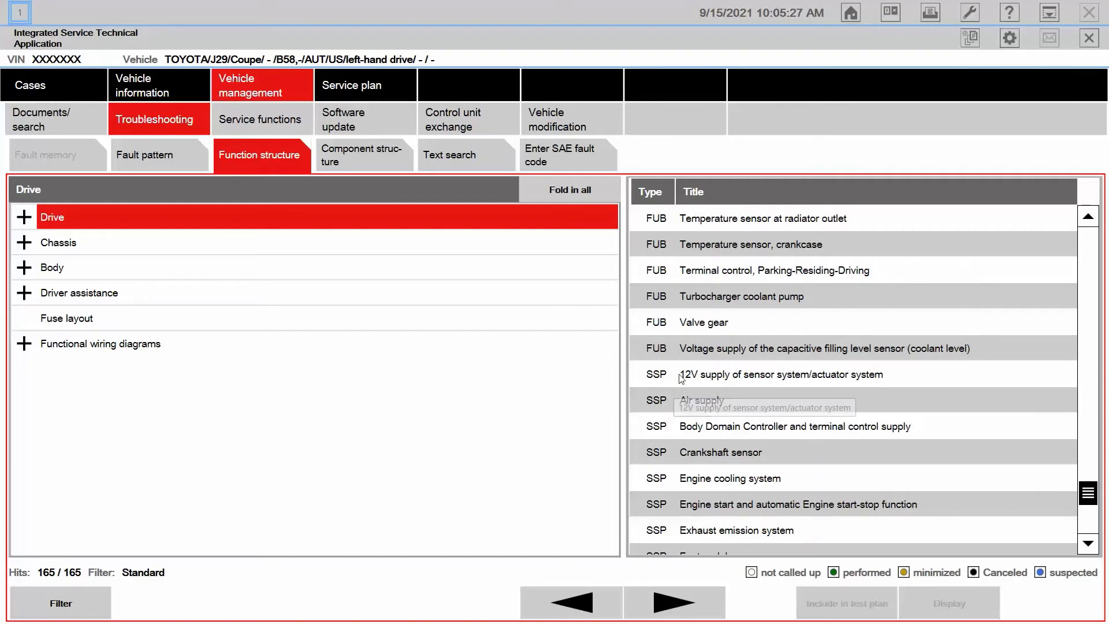
scroll(682, 379, down, 1)
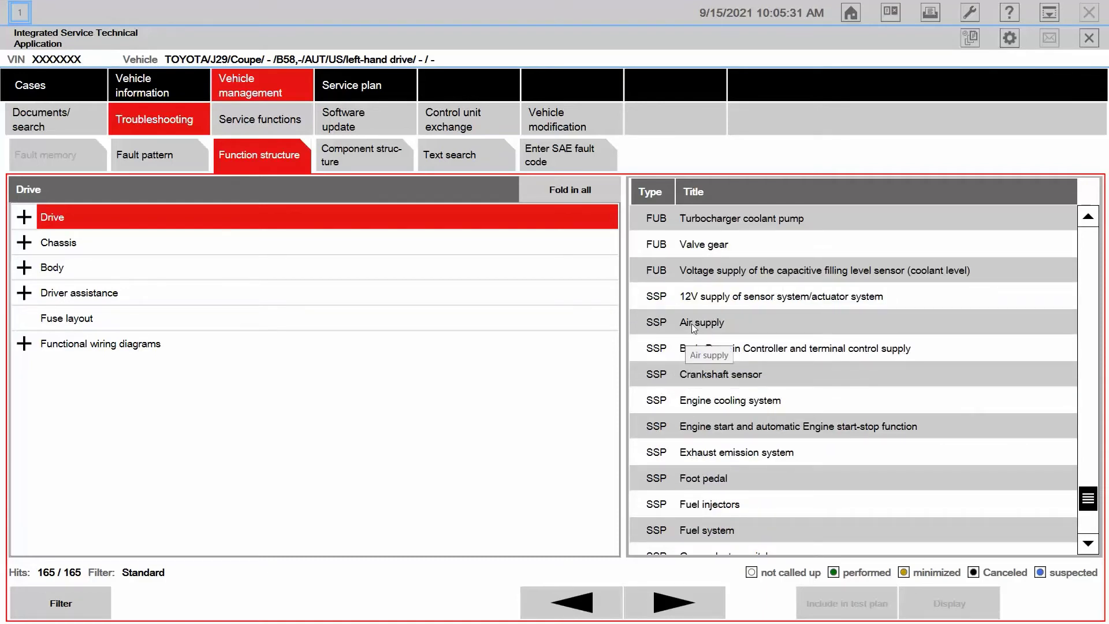
scroll(696, 344, down, 4)
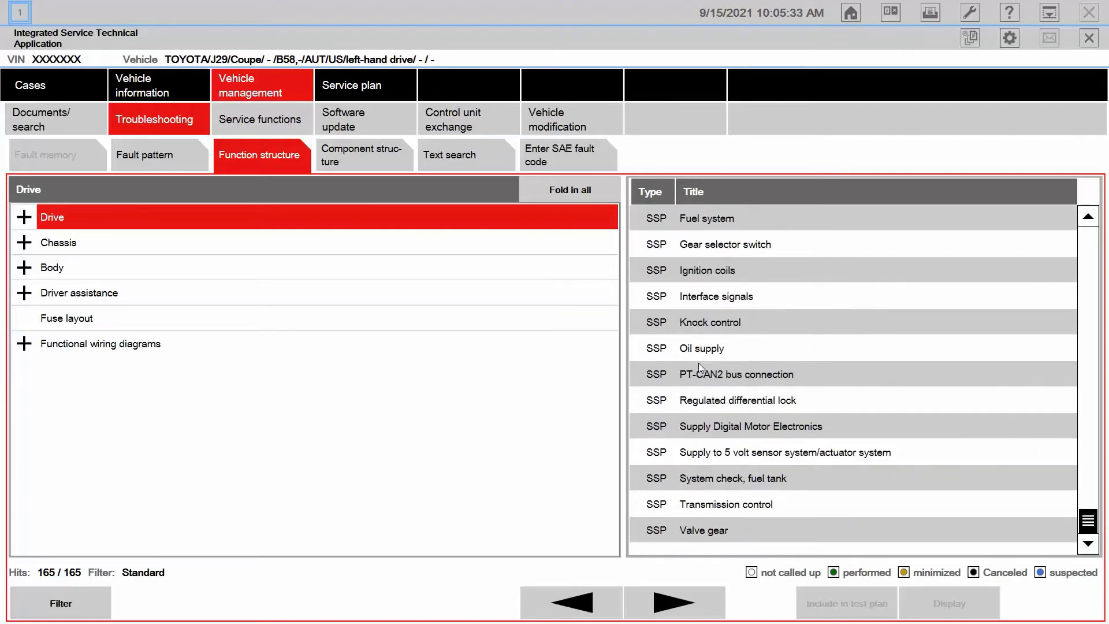
scroll(695, 353, up, 1)
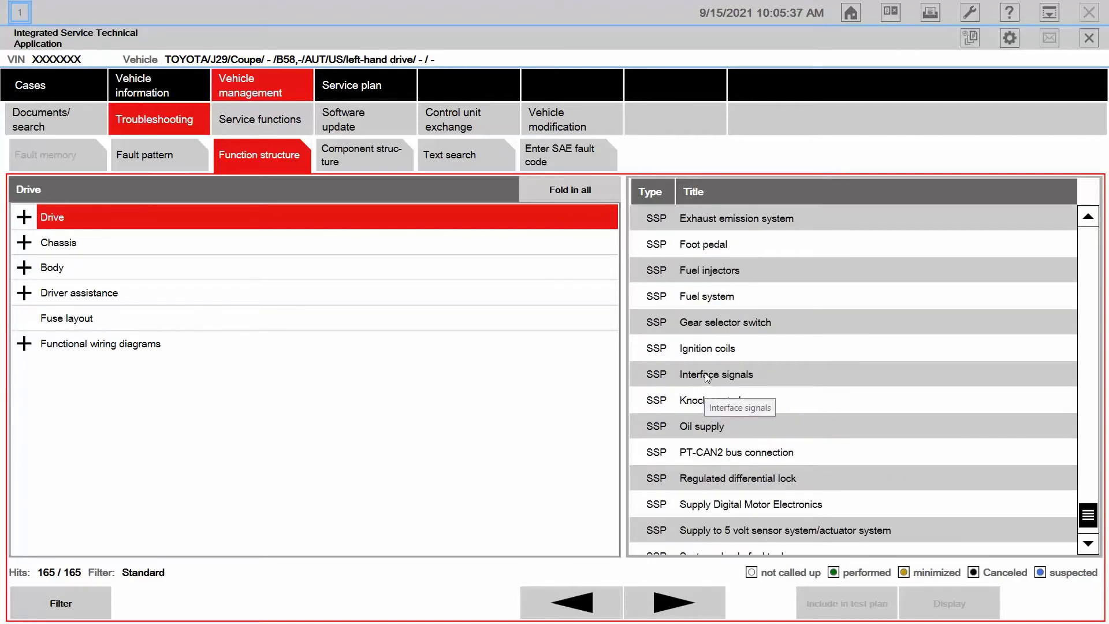
scroll(691, 308, up, 1)
scroll(689, 303, up, 1)
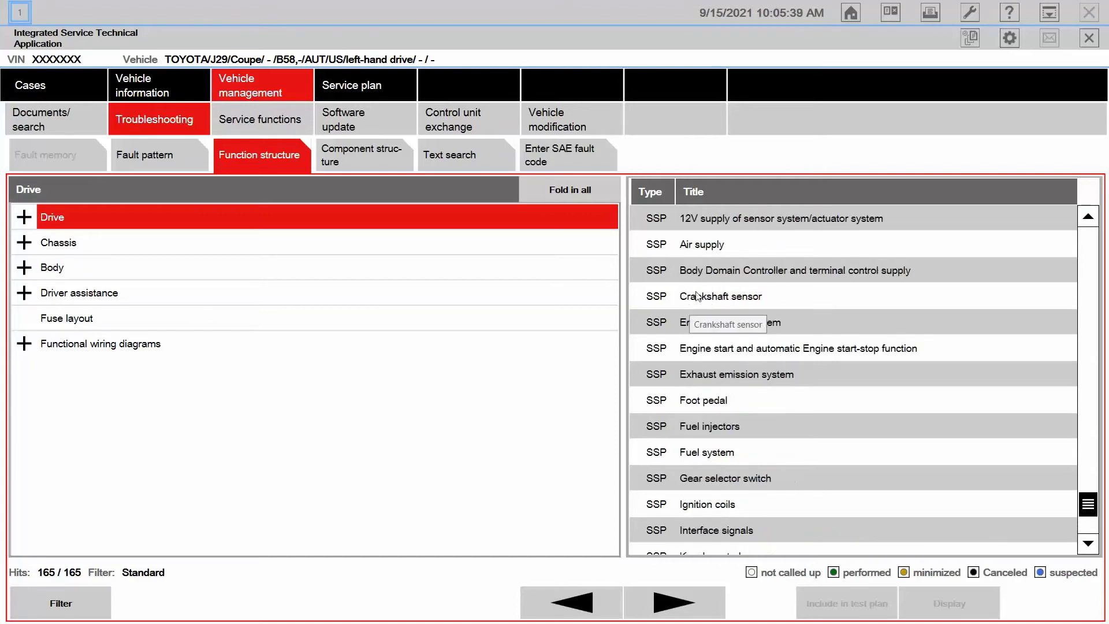
click(694, 251)
click(937, 602)
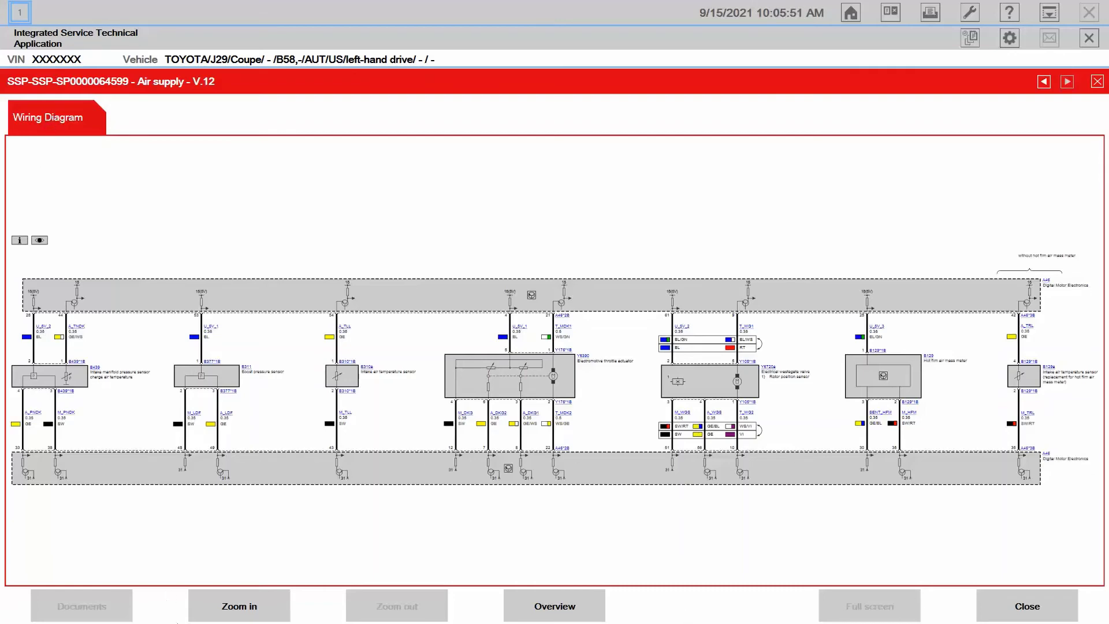
Step: Enlarge the Air supply wiring diagram to examine the pressure and temperature sensor circuits, and close the diagram
click(240, 609)
click(241, 608)
click(240, 609)
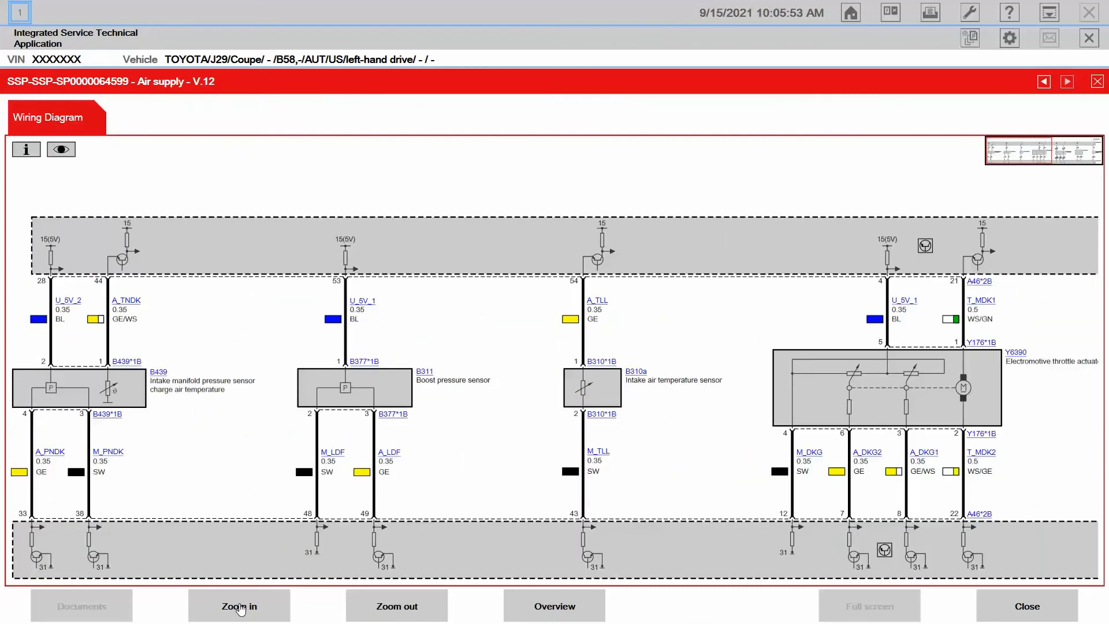
click(241, 609)
click(241, 608)
scroll(228, 531, down, 1)
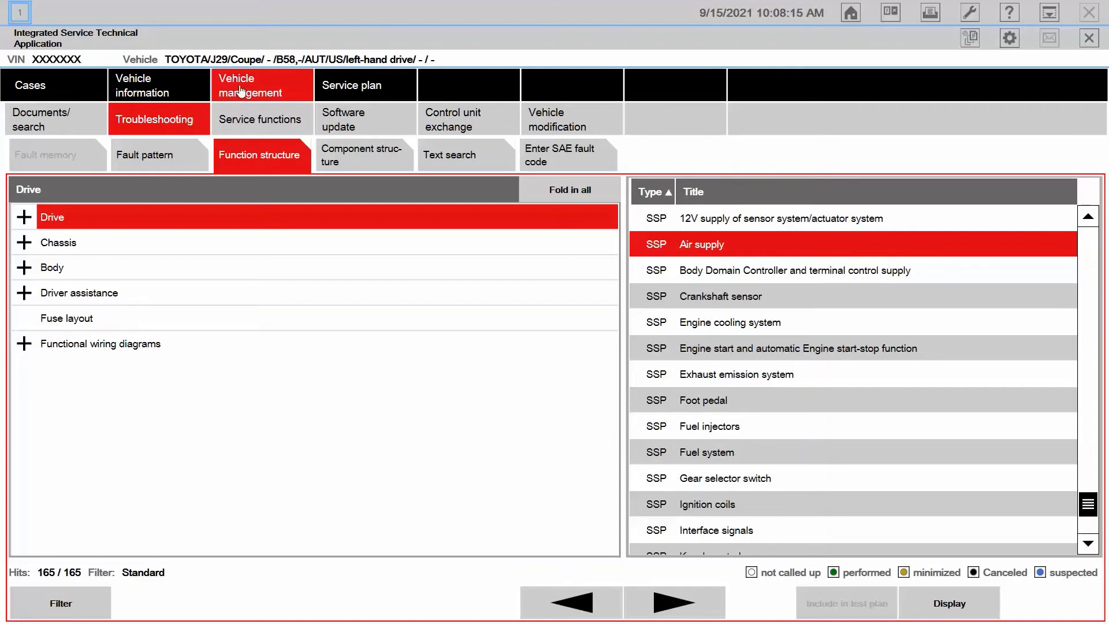
Step: Switch from troubleshooting to the service functions and list the documents under "Maintenance and pre-delivery check"
click(253, 122)
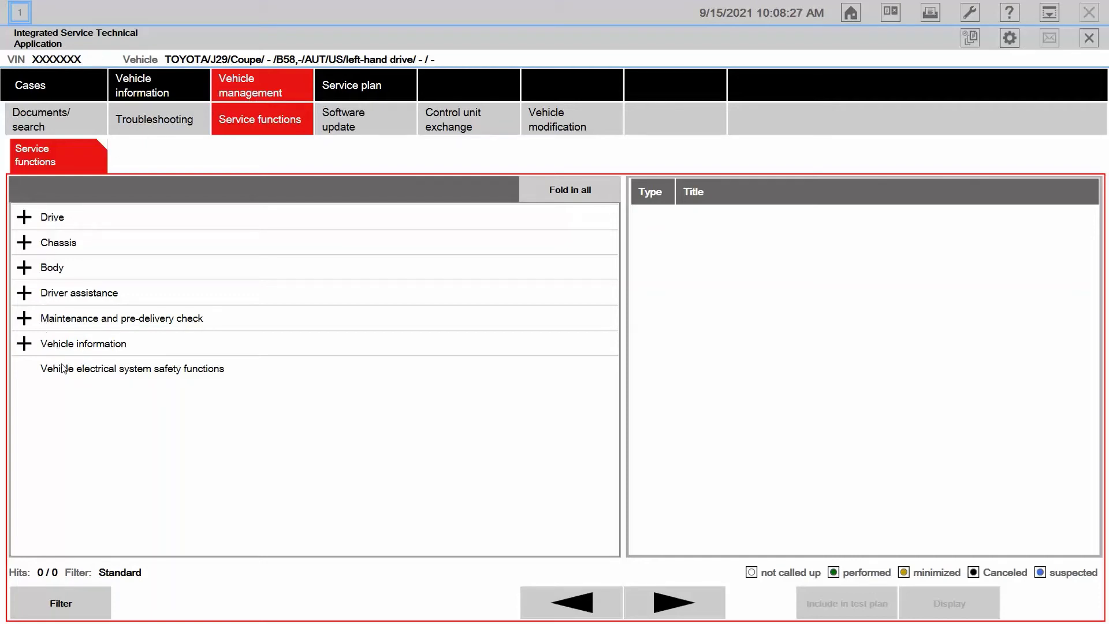
click(167, 123)
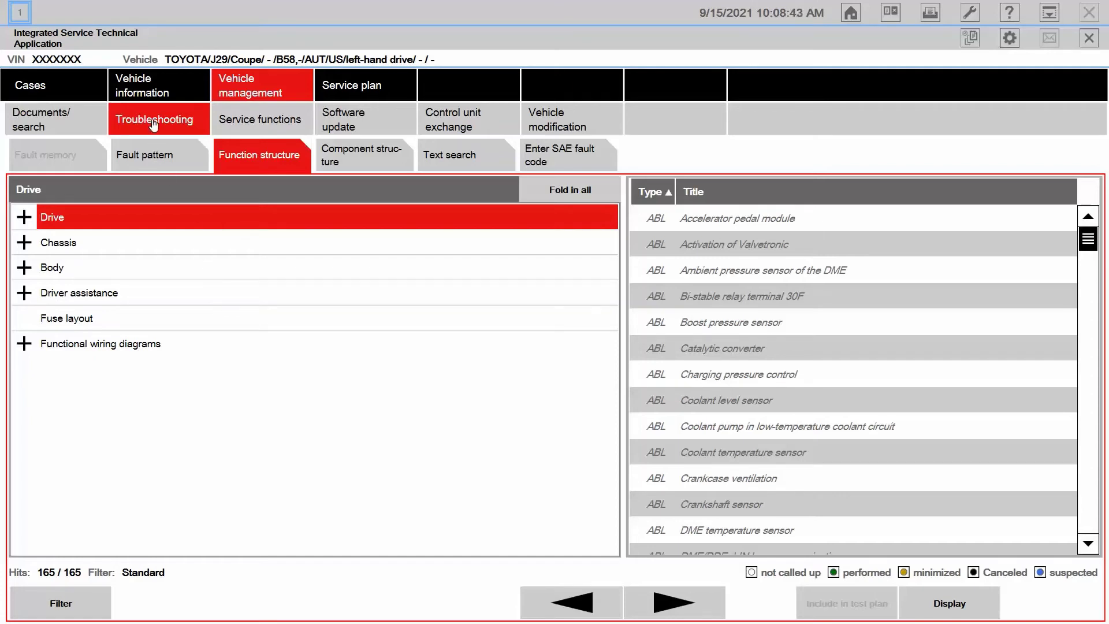
click(261, 121)
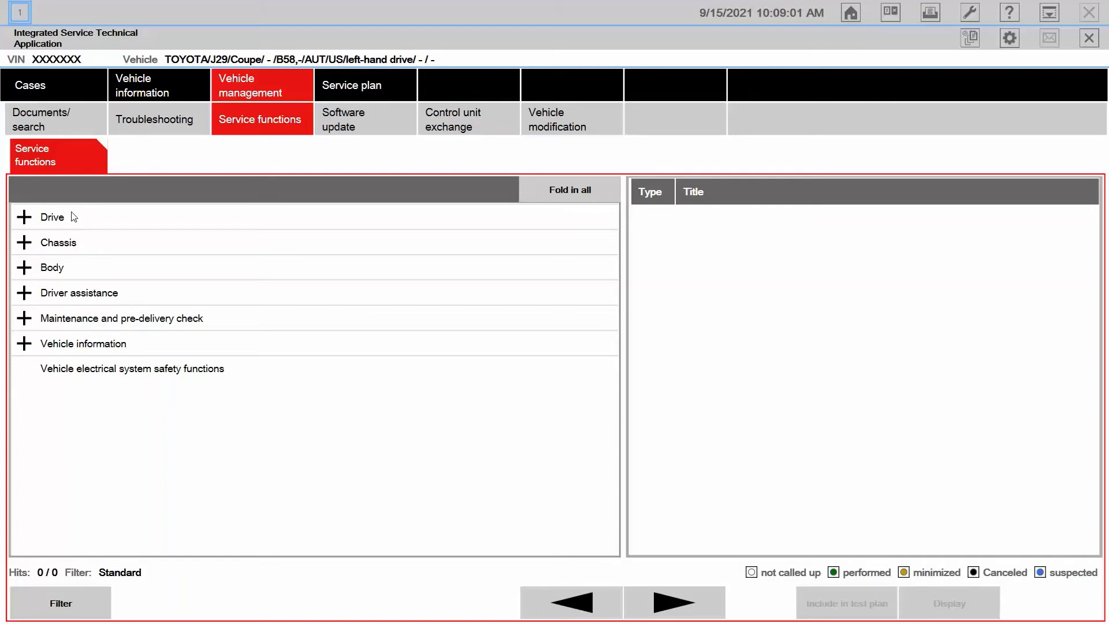
click(60, 325)
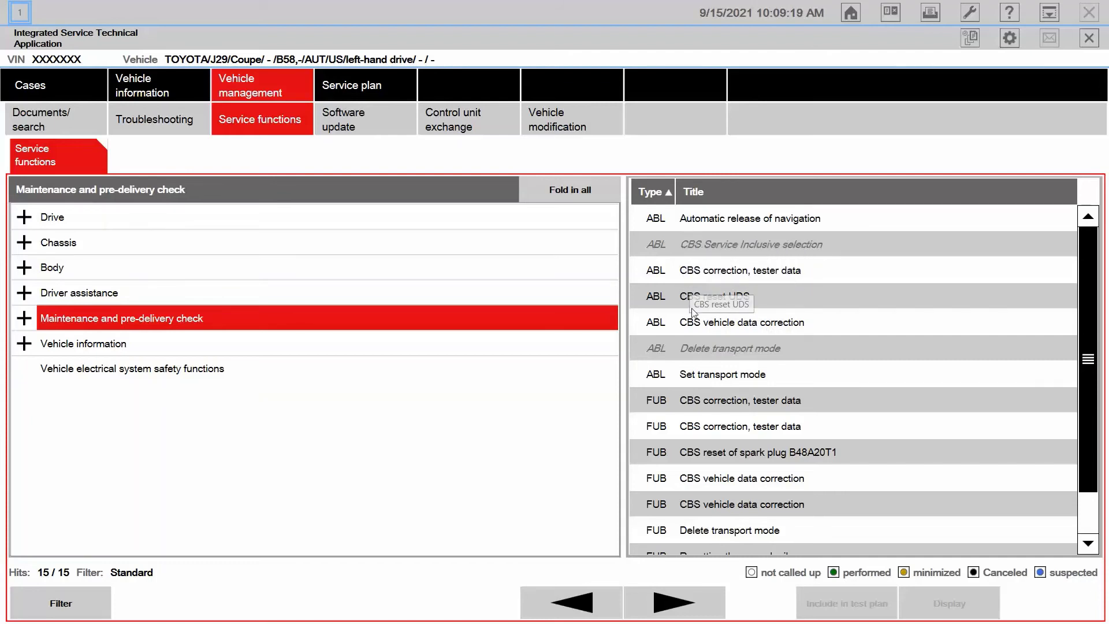
Step: Look through the maintenance and pre-delivery check documents and select the FUB document "Delete transport mode"
scroll(702, 370, down, 1)
scroll(702, 371, up, 1)
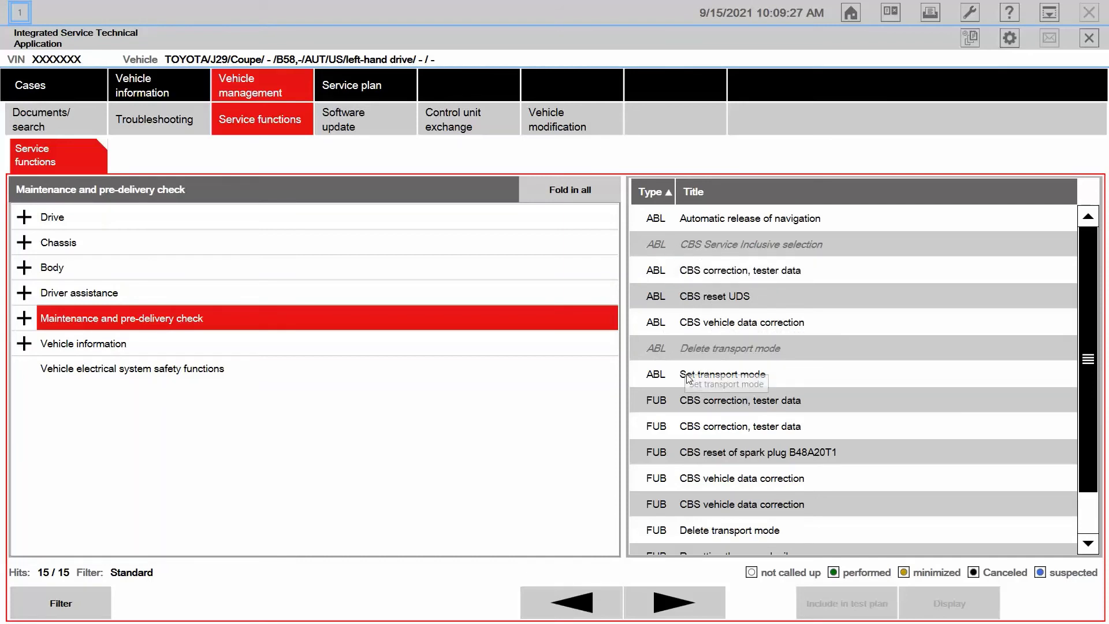
scroll(700, 403, down, 1)
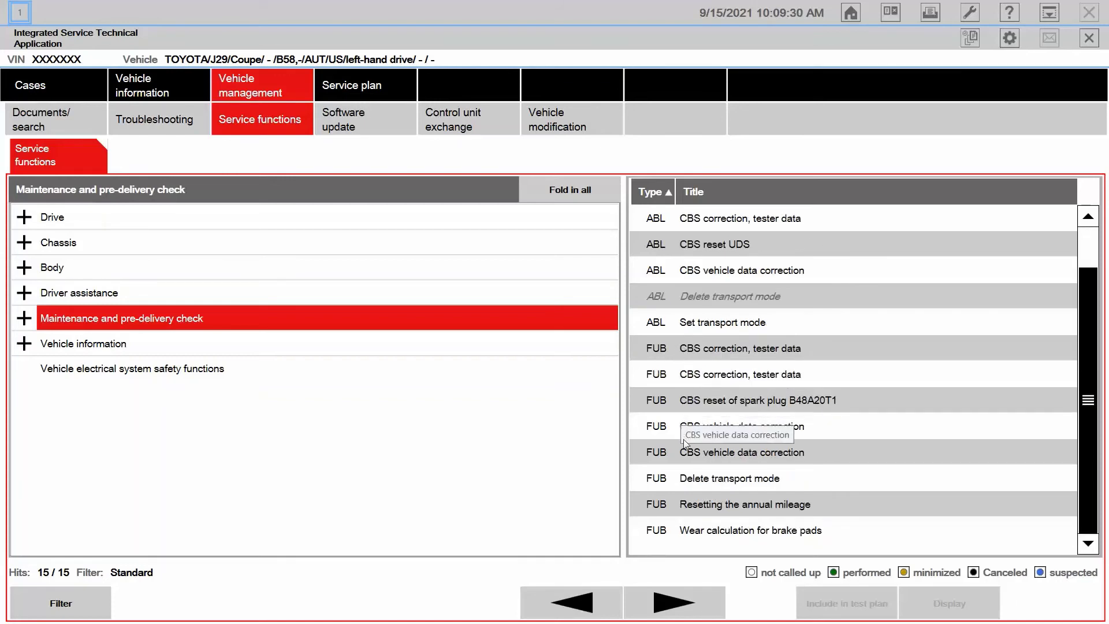
click(717, 479)
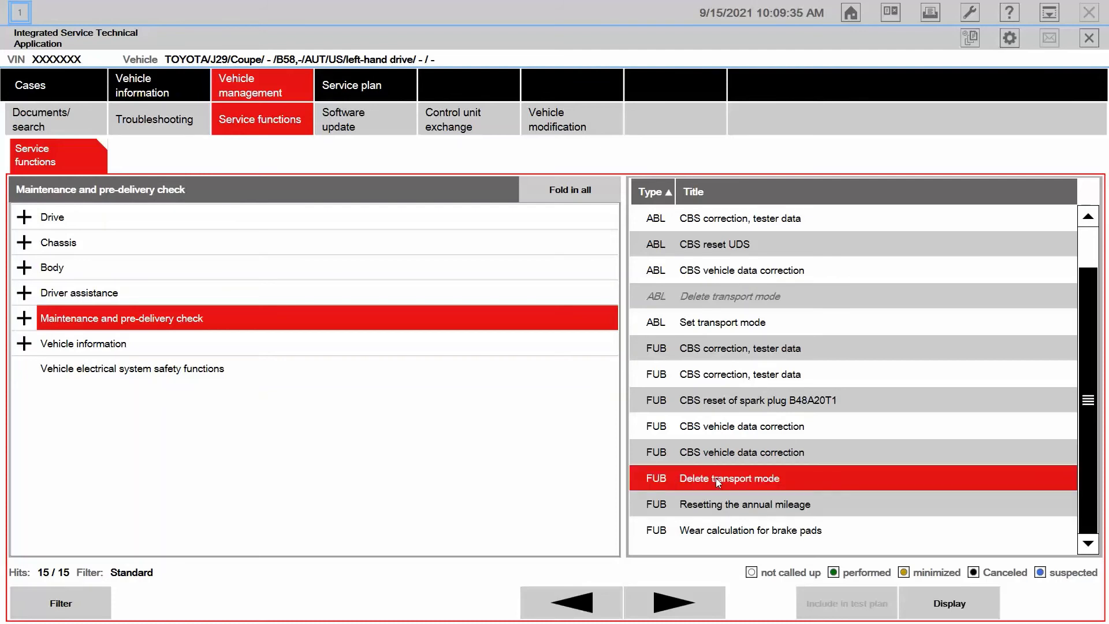
Step: Display the FUB document "Delete transport mode", read its requirements and transport mode notes, and close it
click(961, 608)
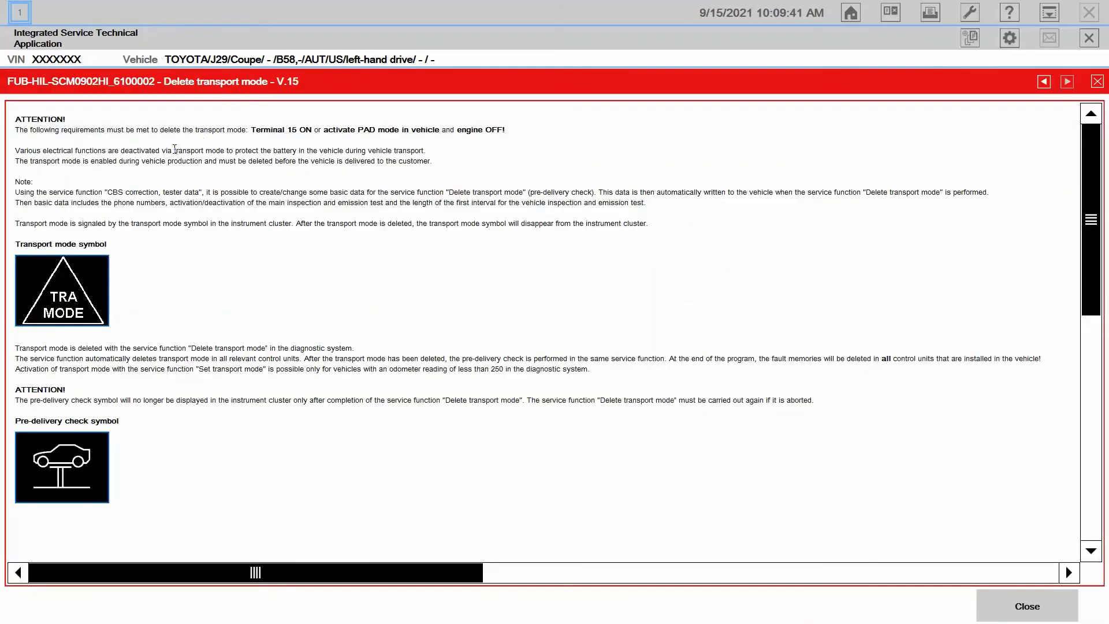
scroll(174, 149, down, 5)
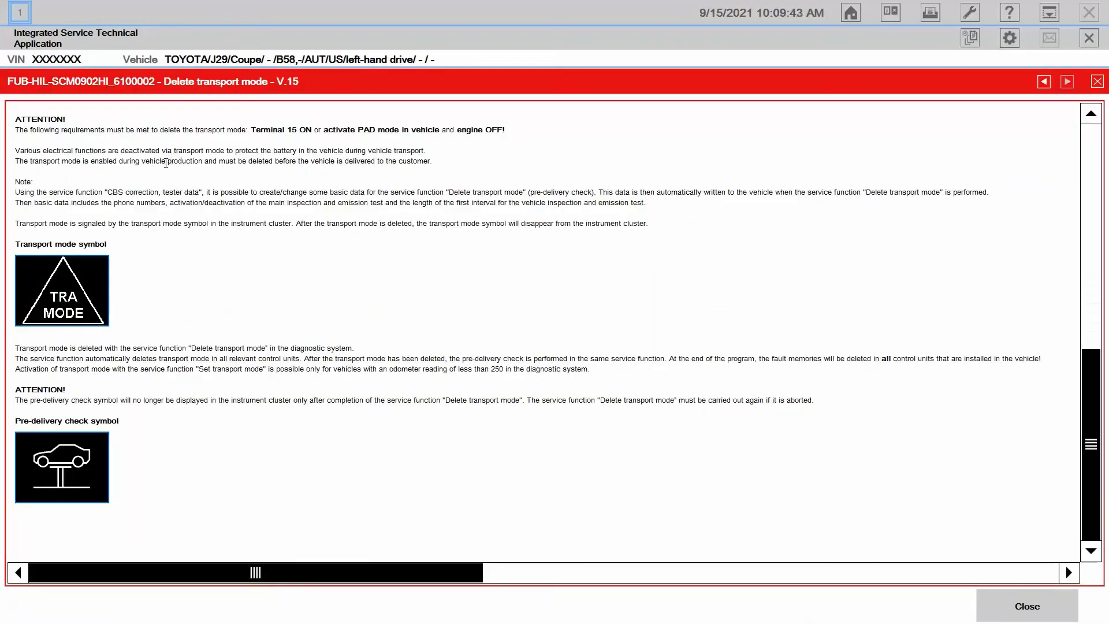
scroll(167, 163, up, 5)
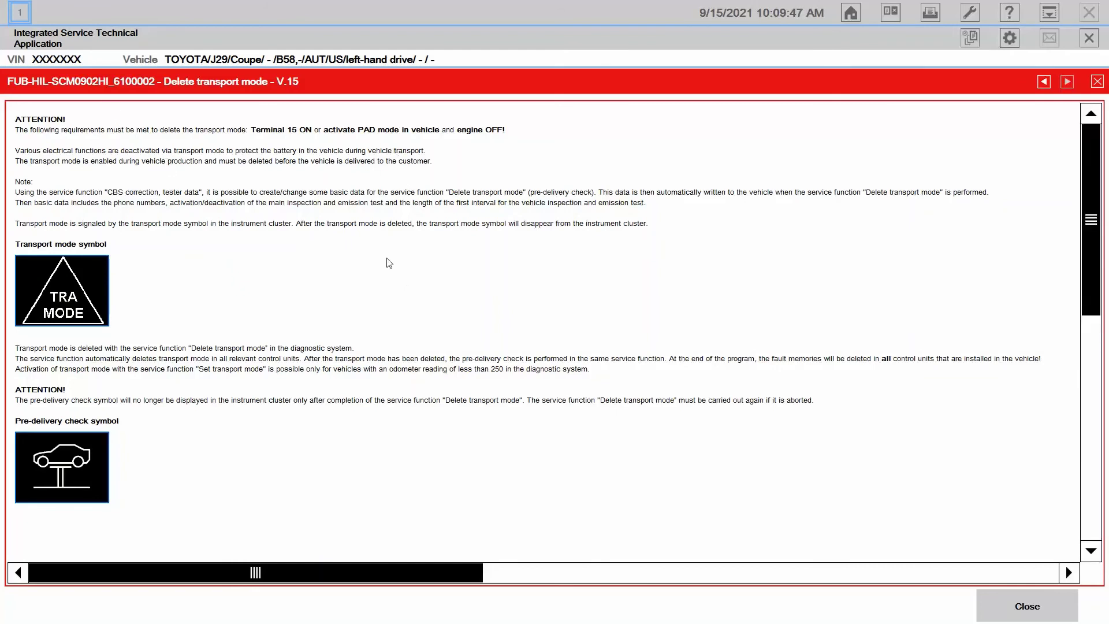
click(1020, 607)
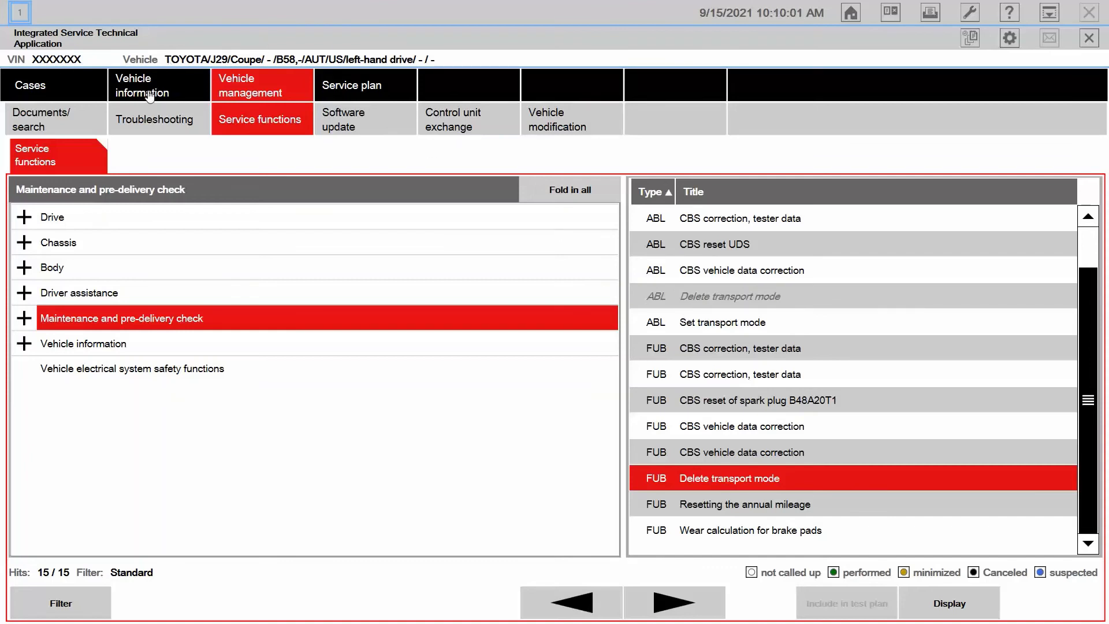
Step: Review the troubleshooting function structure and service functions, the type code entry for new cases, and the vehicle details
click(167, 124)
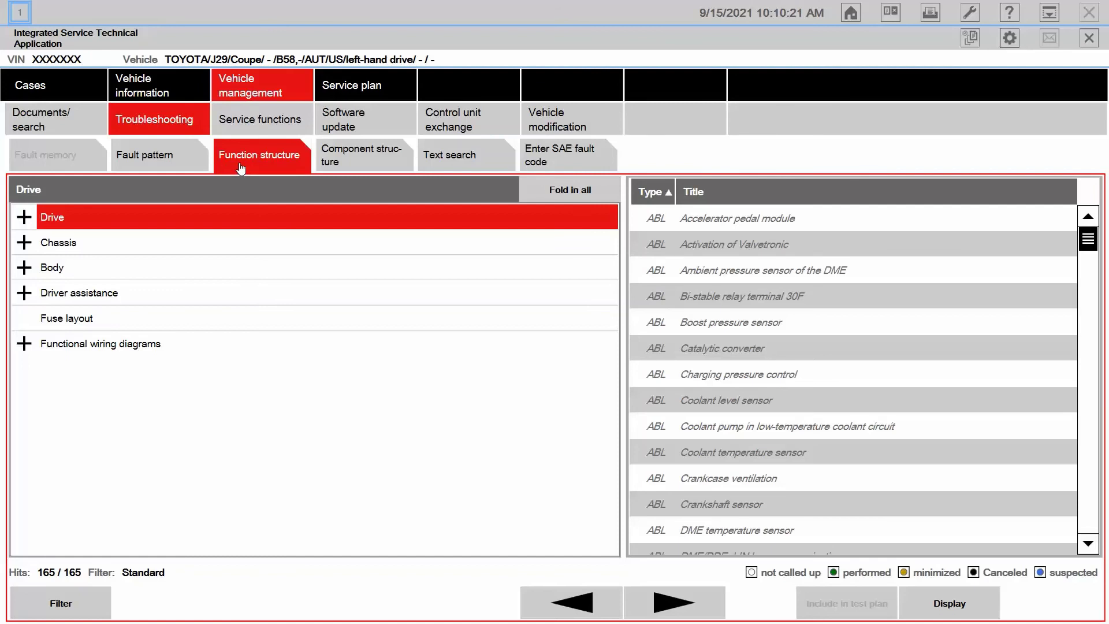
click(245, 127)
click(54, 90)
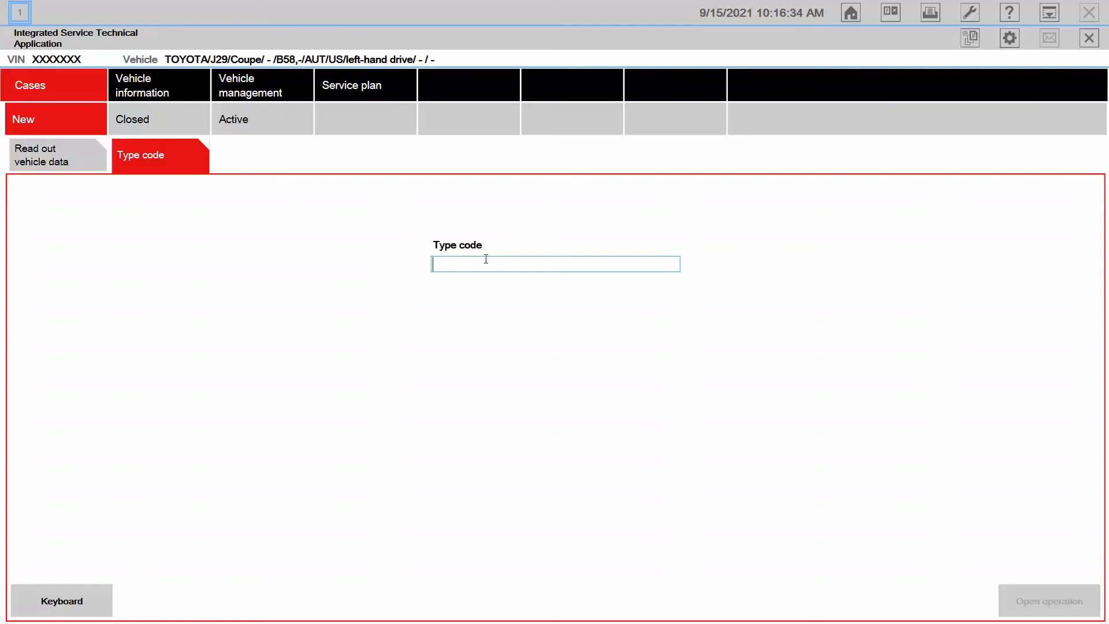
click(171, 94)
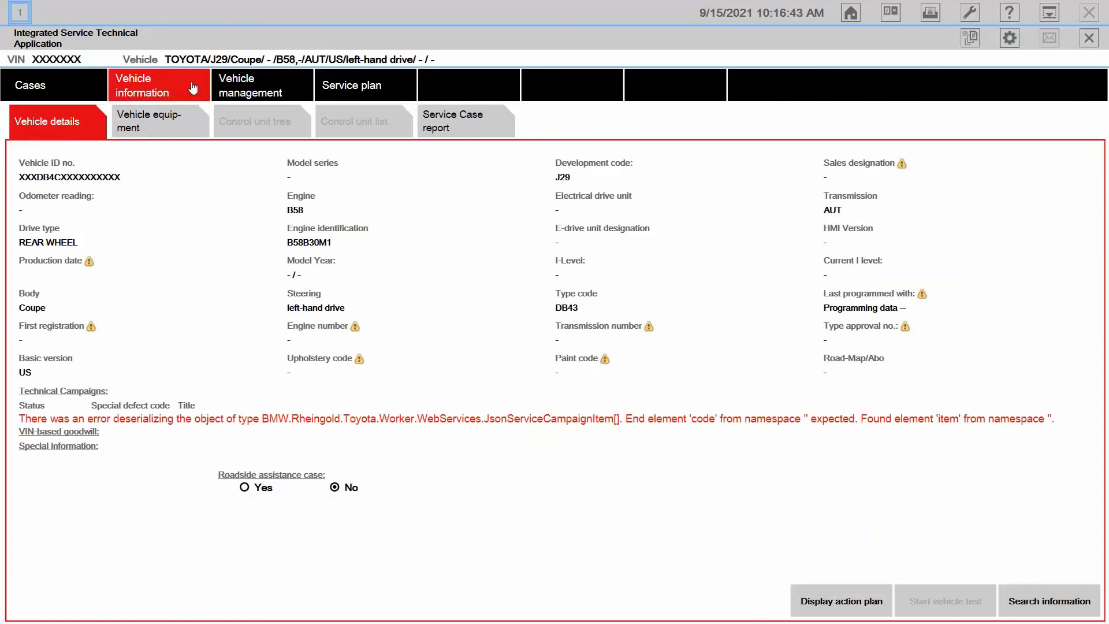
Step: Examine the information types in the troubleshooting text search filter, close the filter settings, and return to the service functions
click(249, 91)
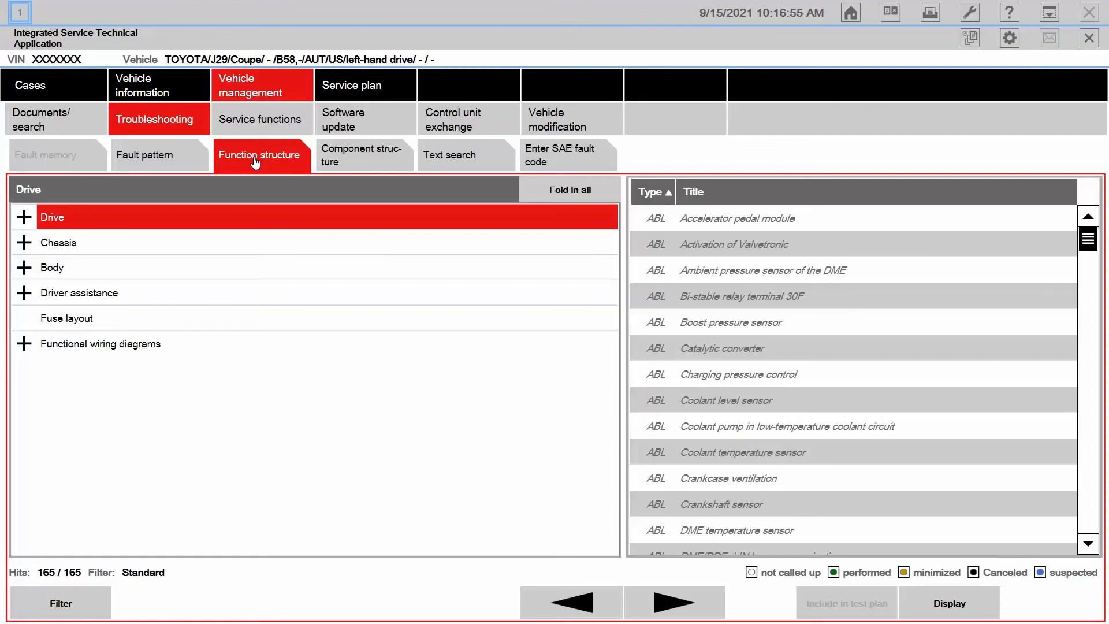
click(469, 160)
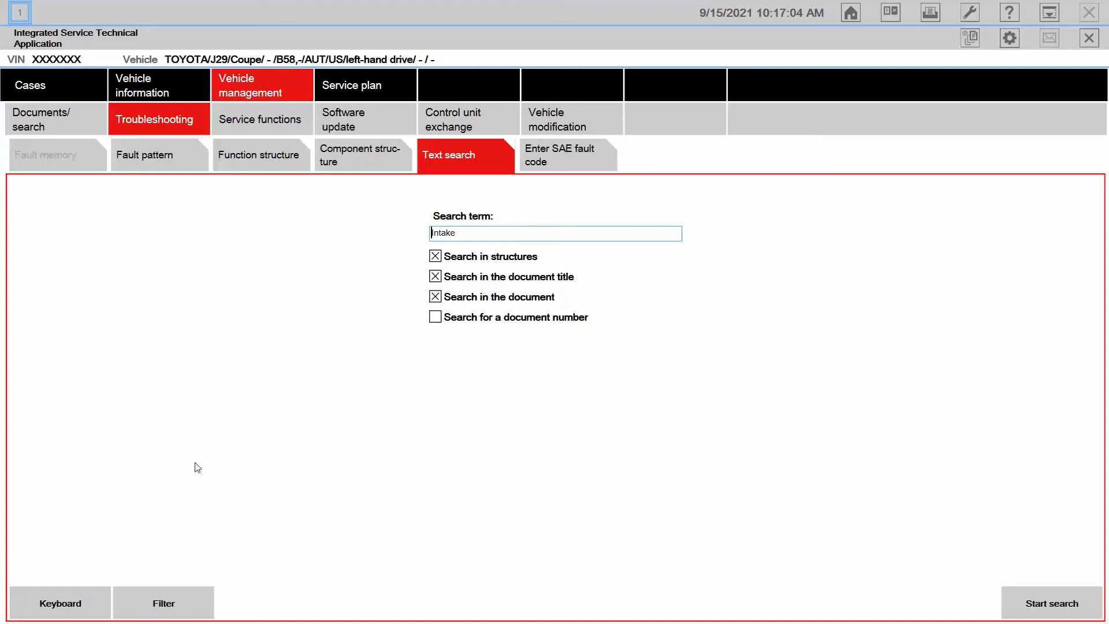
click(162, 603)
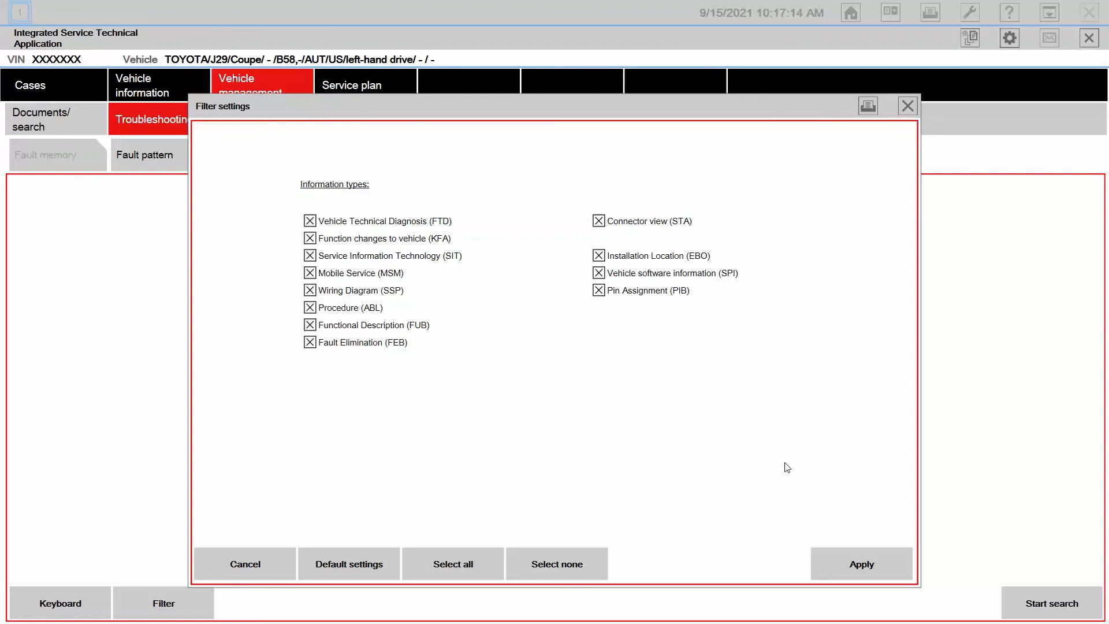
click(908, 106)
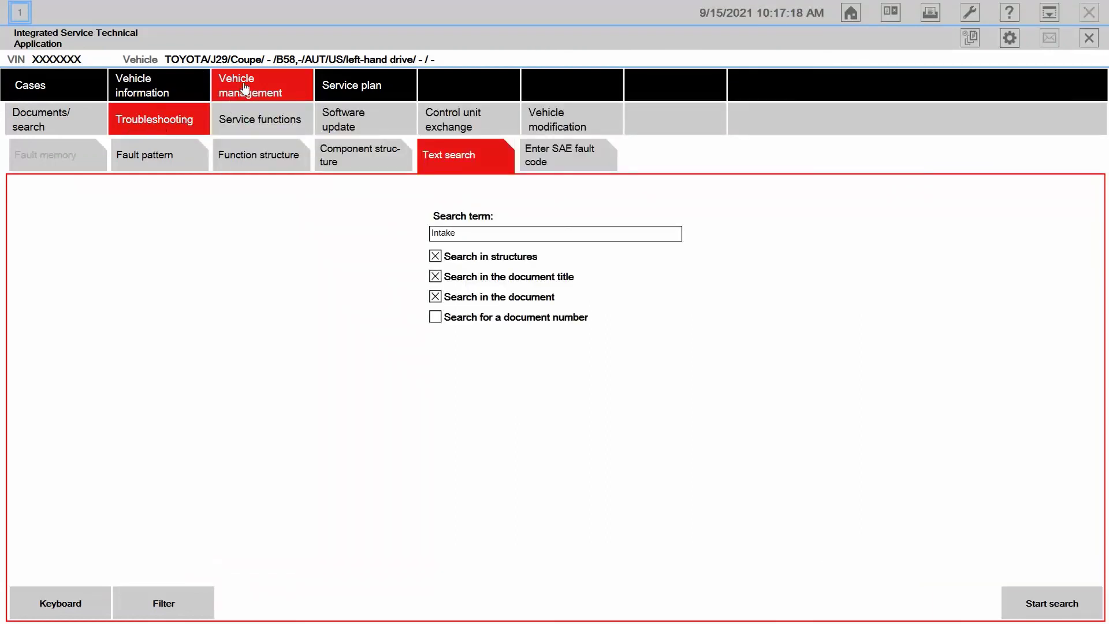
click(255, 124)
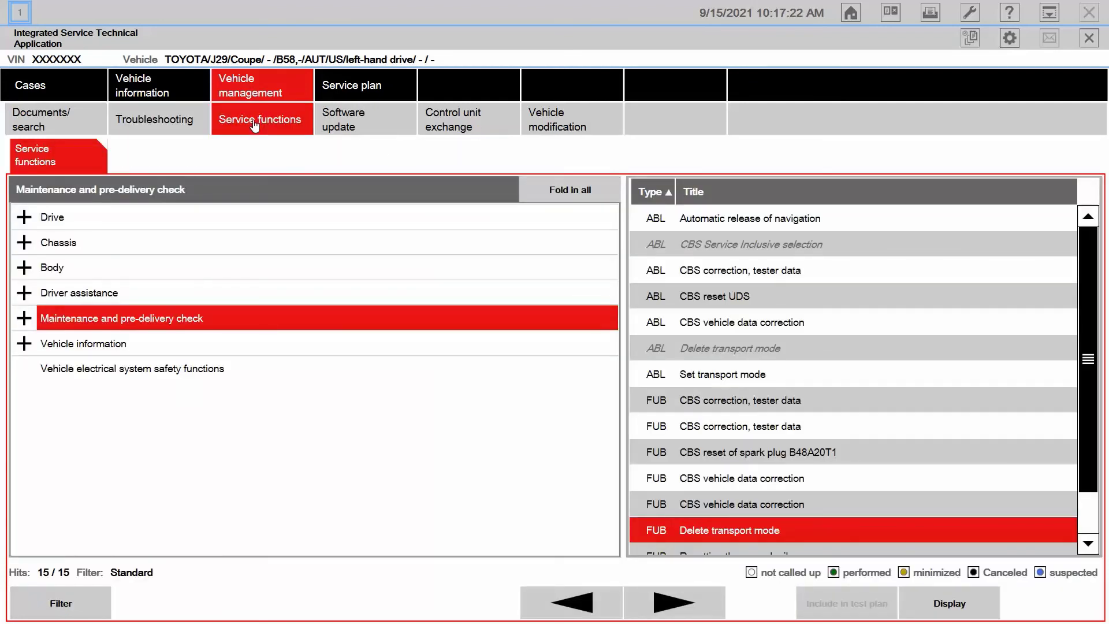